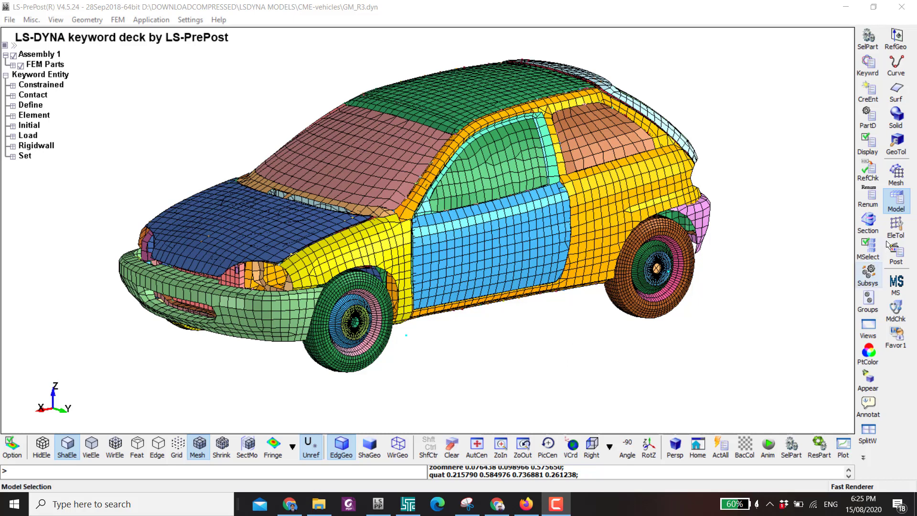
Start a Box Solid in the Shape Mesher and set its X range from -4000 to 0.
left_click(896, 224)
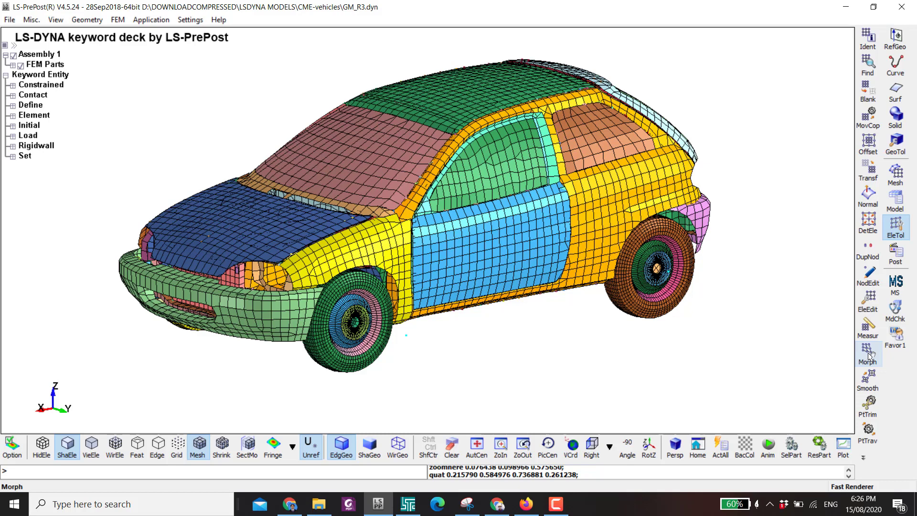
left_click(898, 181)
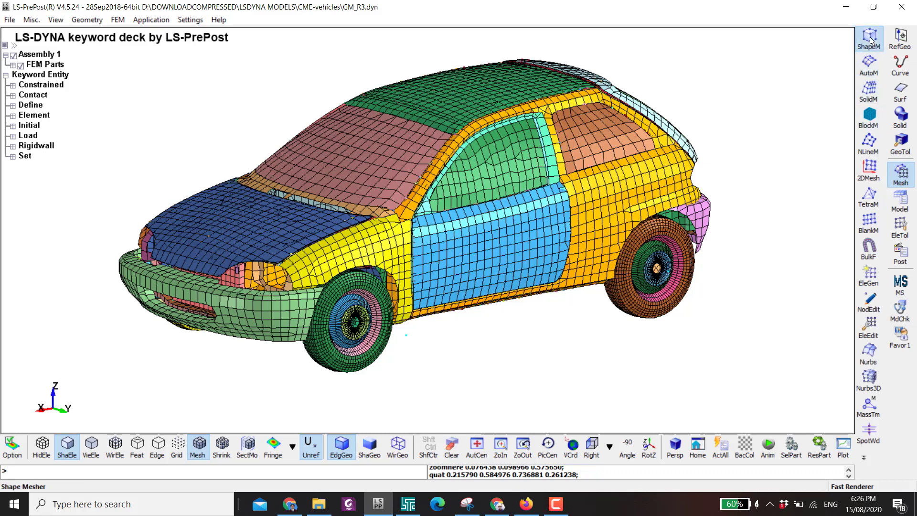
left_click(869, 38)
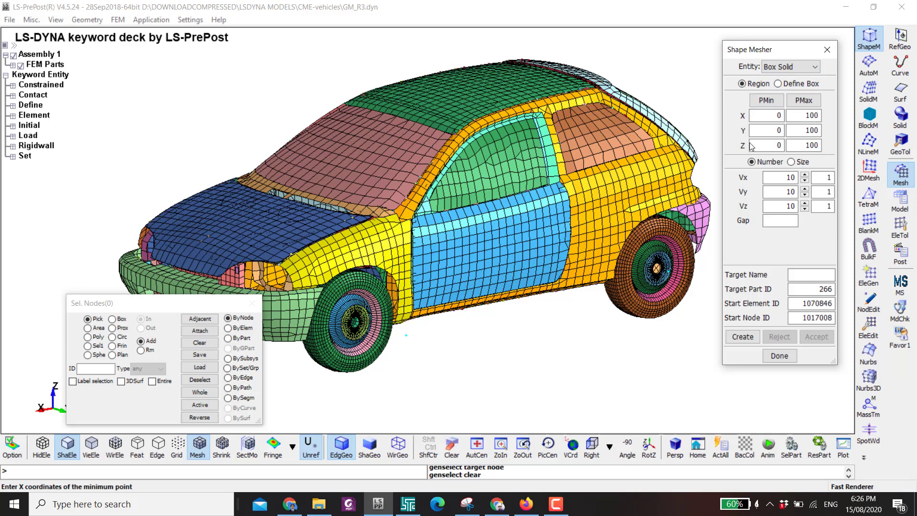
double_click(763, 116)
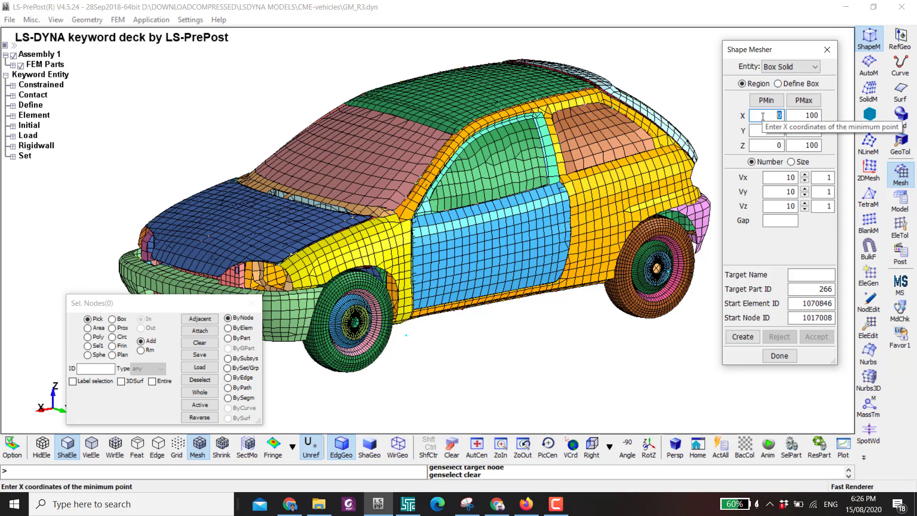
type("-400")
key("Tab")
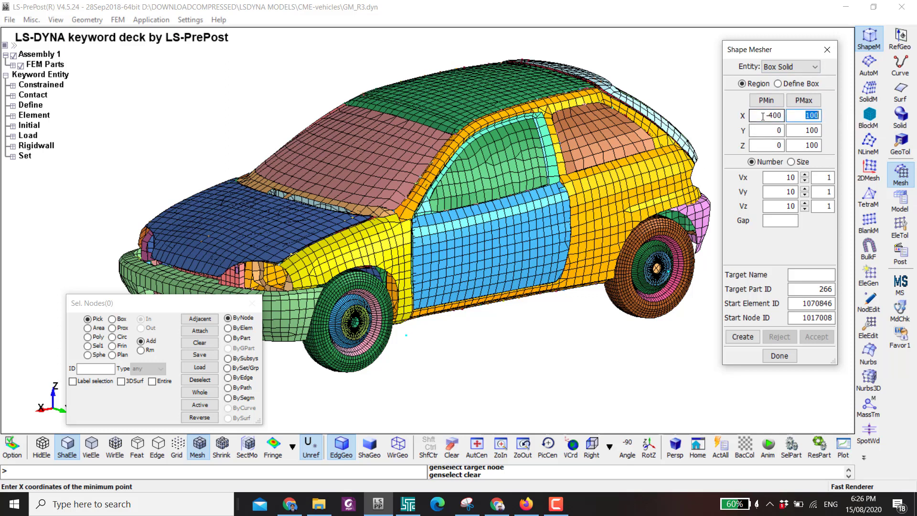
left_click(762, 116)
type("0")
key("Tab")
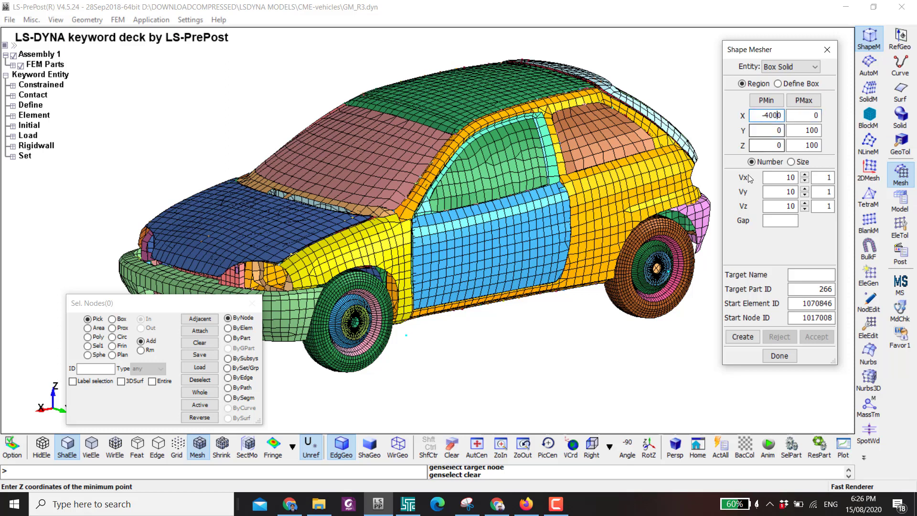
Set the box's Y range from -1000 to 1000 and maximum Z to 1500, and generate its mesh preview.
type("-1000")
key("Tab")
type("1")
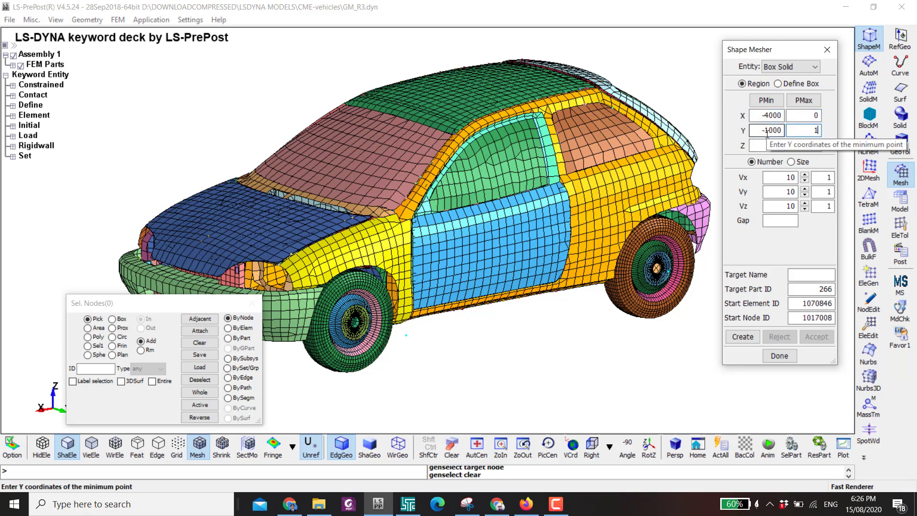
type("000")
key("Tab")
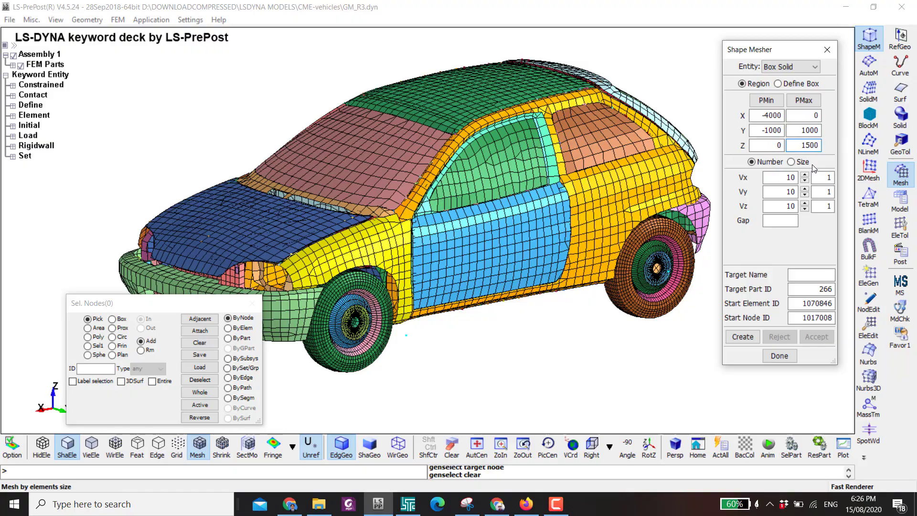
left_click(750, 337)
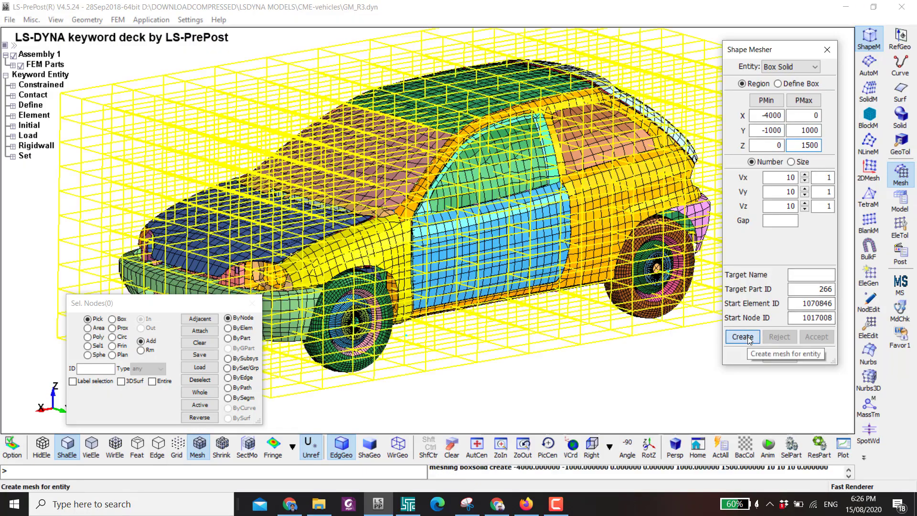
Reject the preview, regenerate the box mesh with 2 elements along each of X, Y and Z, and accept it.
left_click_drag(471, 296, 530, 303, "shift")
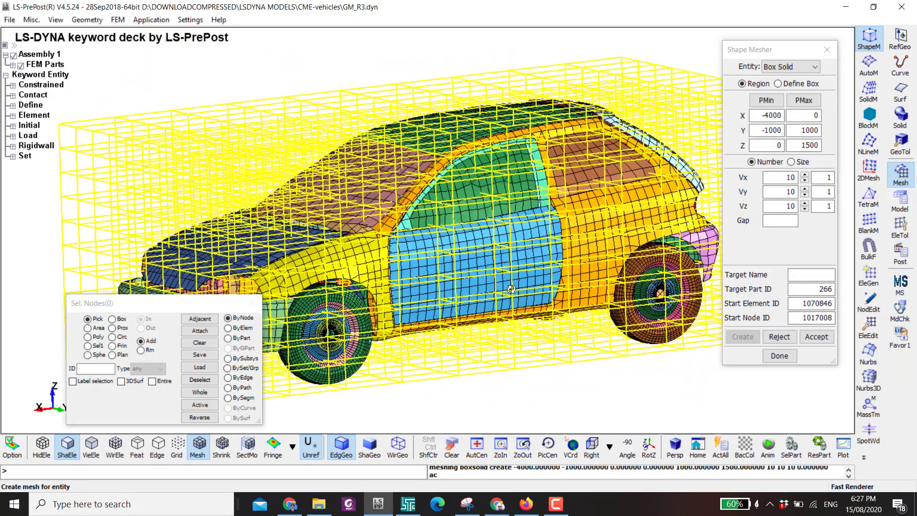
left_click(779, 337)
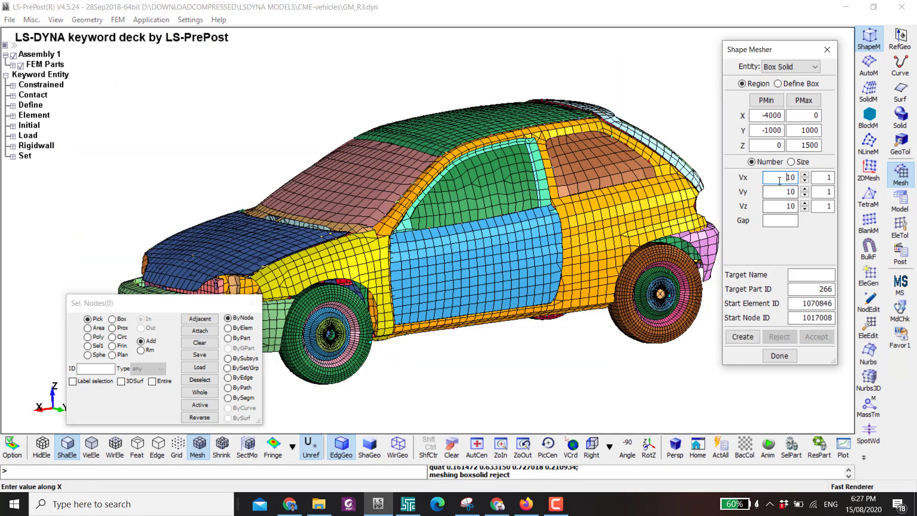
double_click(780, 179)
type("2")
key("Tab")
type("2")
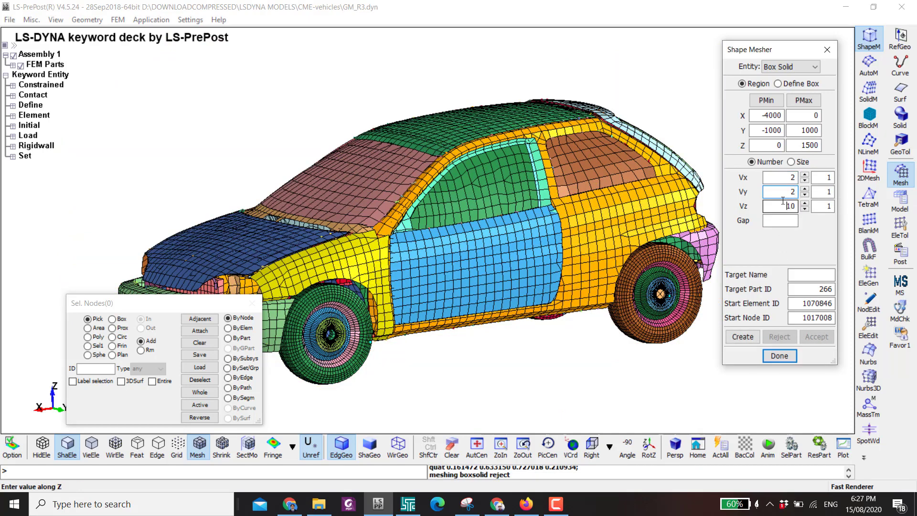
key("Tab")
left_click(756, 337)
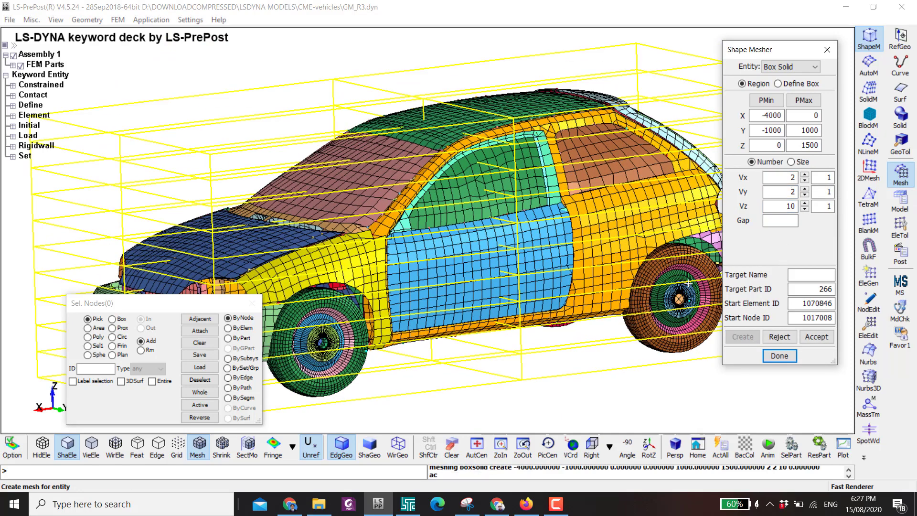
scroll(805, 208, "down", 9)
scroll(805, 208, "up", 1)
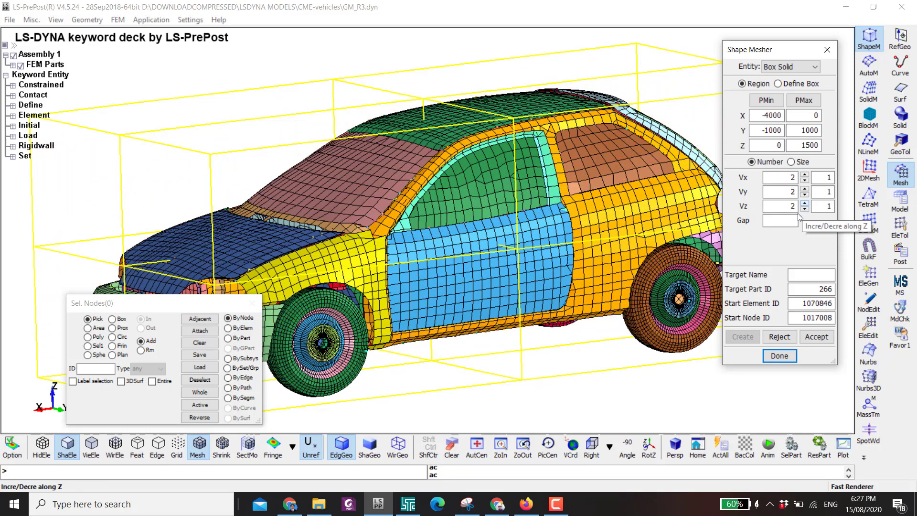
left_click(817, 341)
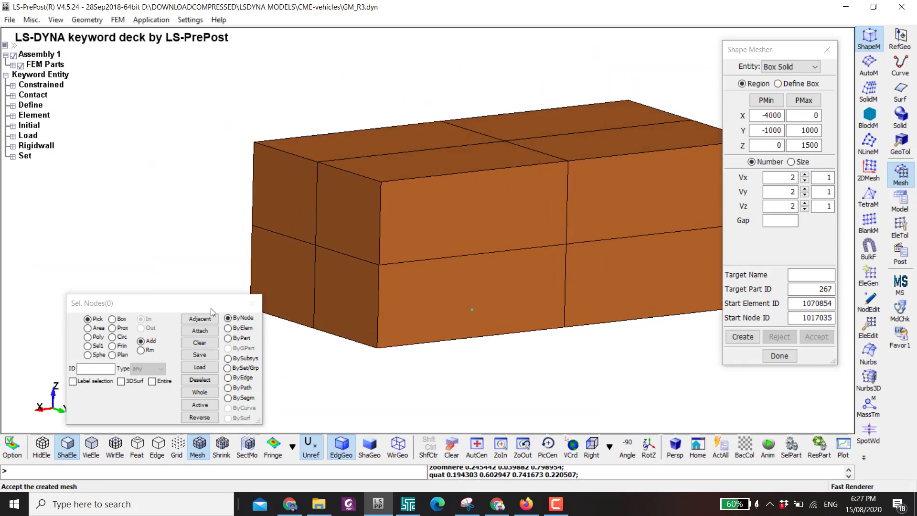
Display the car and its surrounding box as wireframe in the right view.
left_click_drag(211, 308, 177, 214)
left_click_drag(381, 272, 454, 229, "shift")
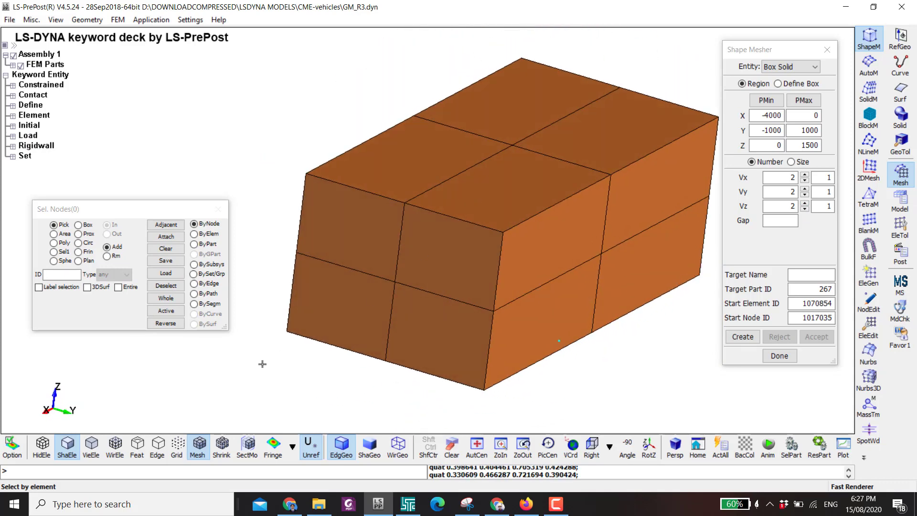
left_click(115, 447)
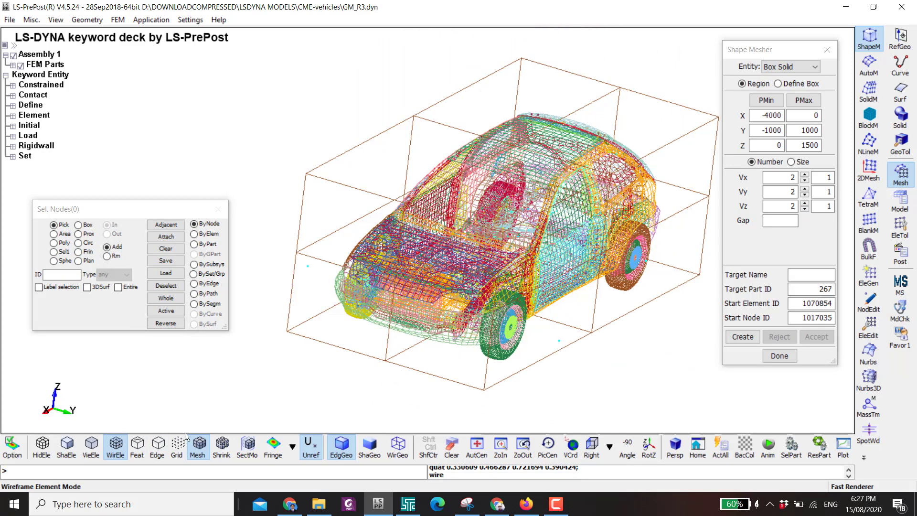
left_click(591, 446)
middle_click_drag(554, 307, 537, 308, "shift")
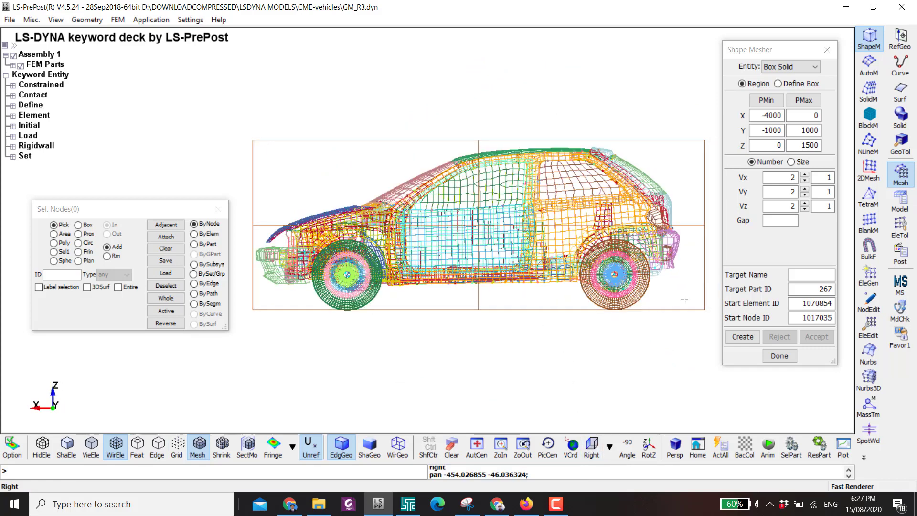
Start a Solid Cons morph and select the whole box part around the car as the constraining elements.
left_click(900, 224)
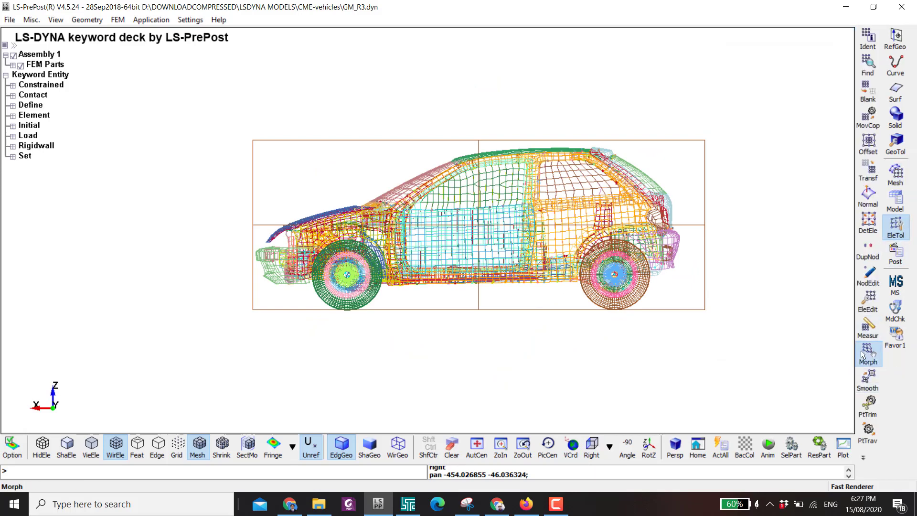
left_click(864, 354)
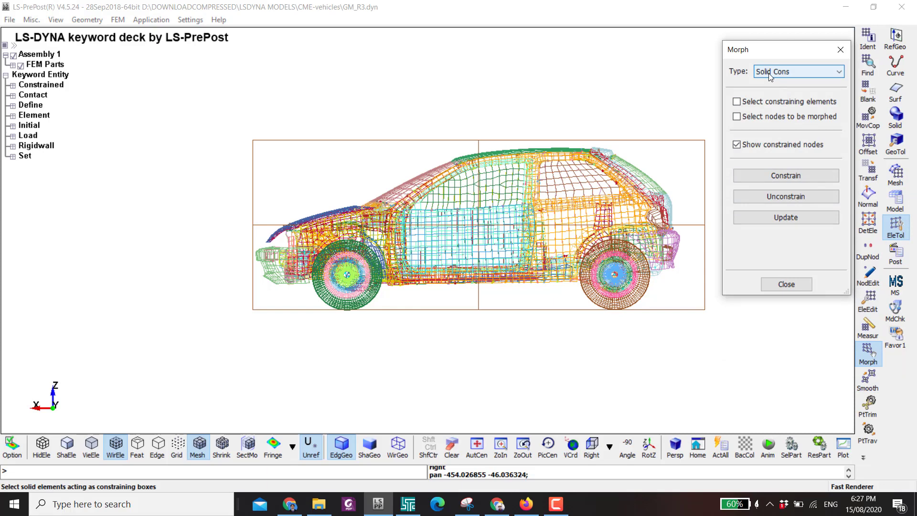
left_click(736, 101)
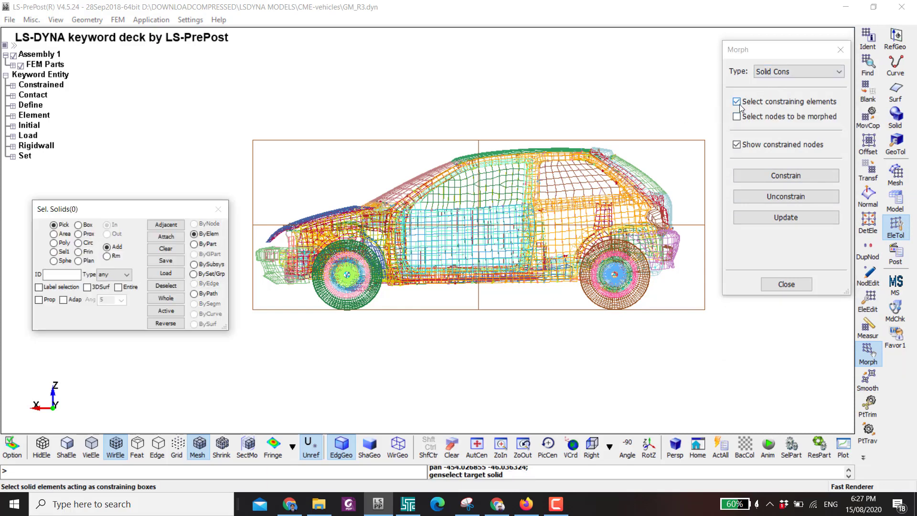
left_click(194, 244)
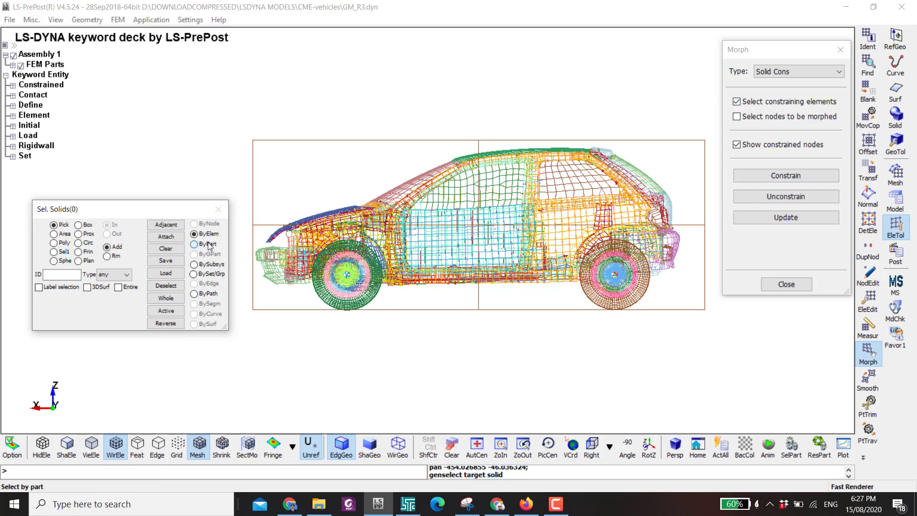
left_click_drag(367, 172, 391, 161, "shift")
left_click(362, 148)
left_click(370, 149)
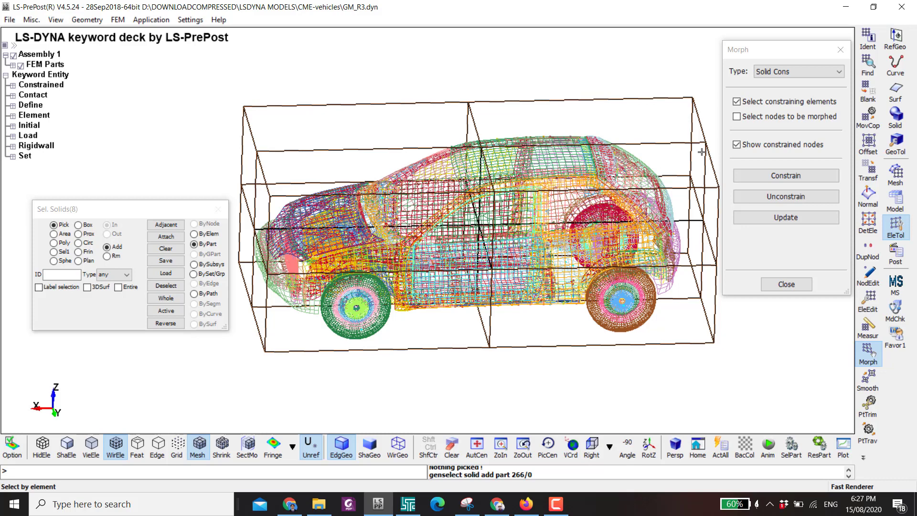
Select all of the model's nodes for morphing, and remove the surrounding box part's nodes from the selection.
left_click(737, 116)
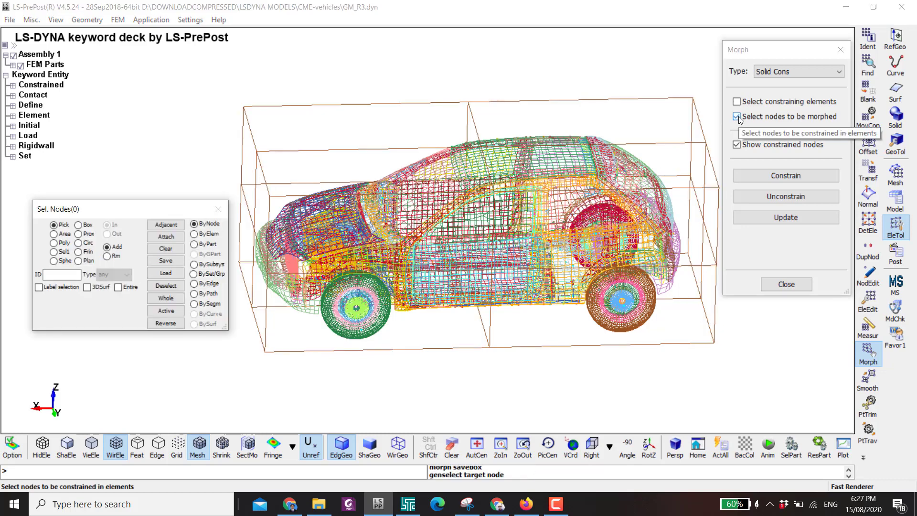
left_click(592, 447)
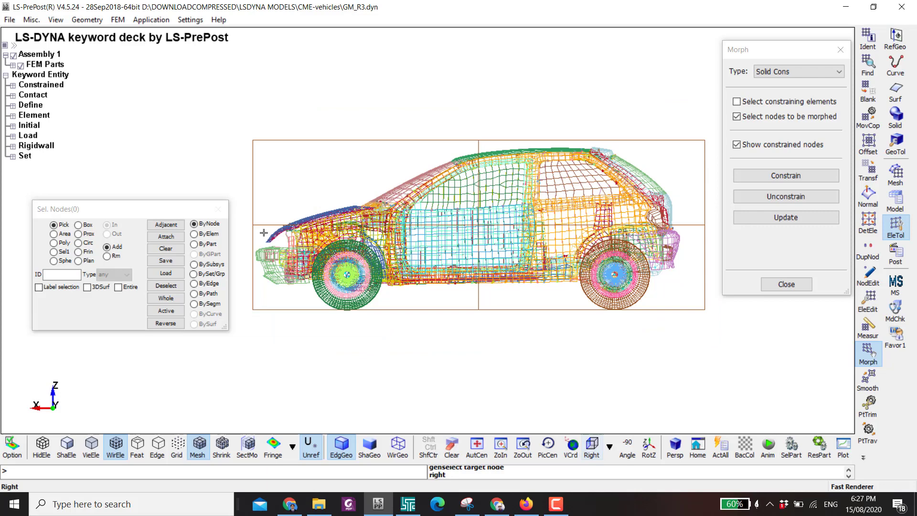
left_click(167, 311)
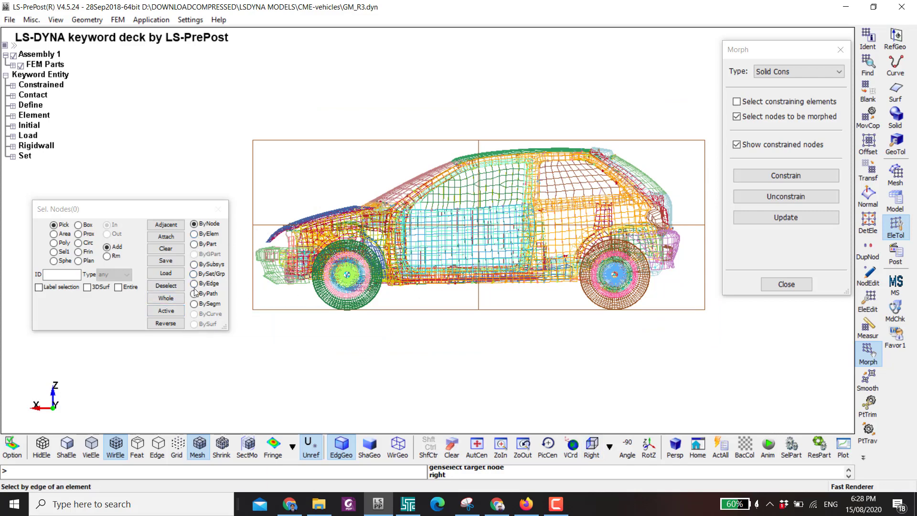
left_click(166, 298)
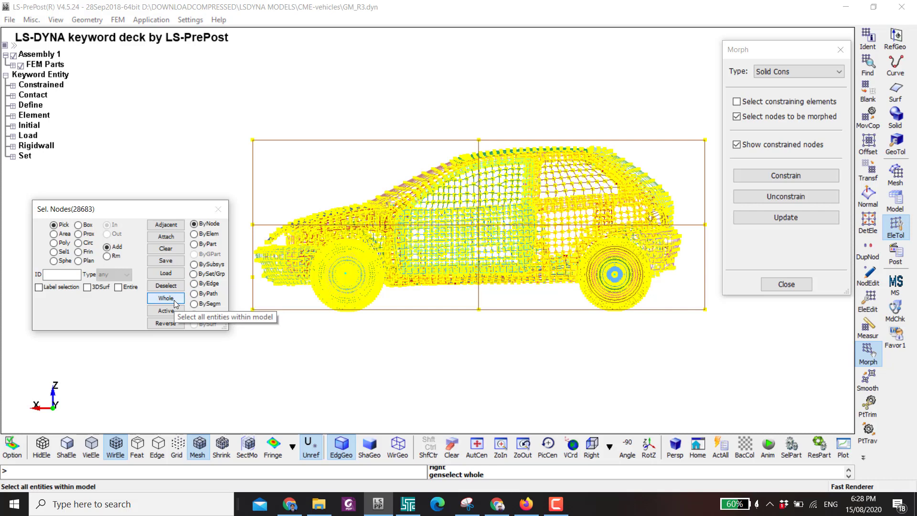
left_click(202, 244)
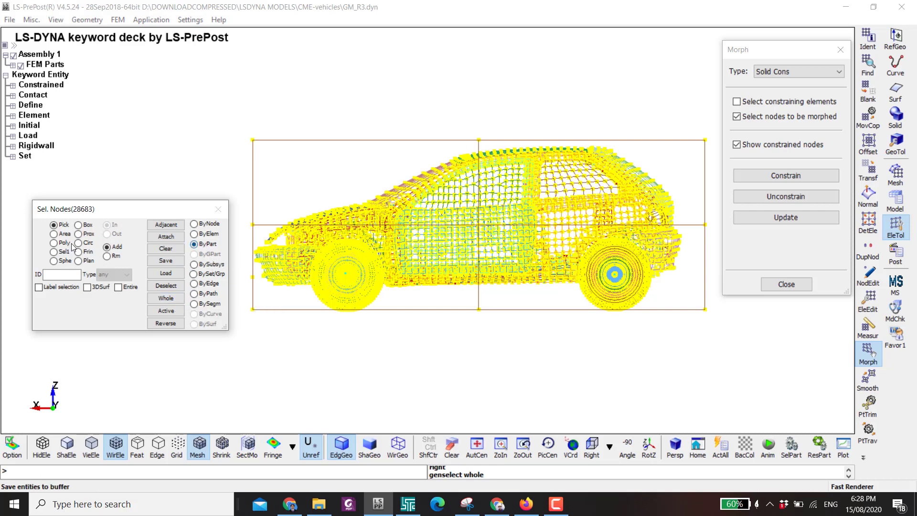
left_click(107, 257)
left_click_drag(319, 150, 357, 157, "shift")
left_click(353, 153)
left_click(352, 156)
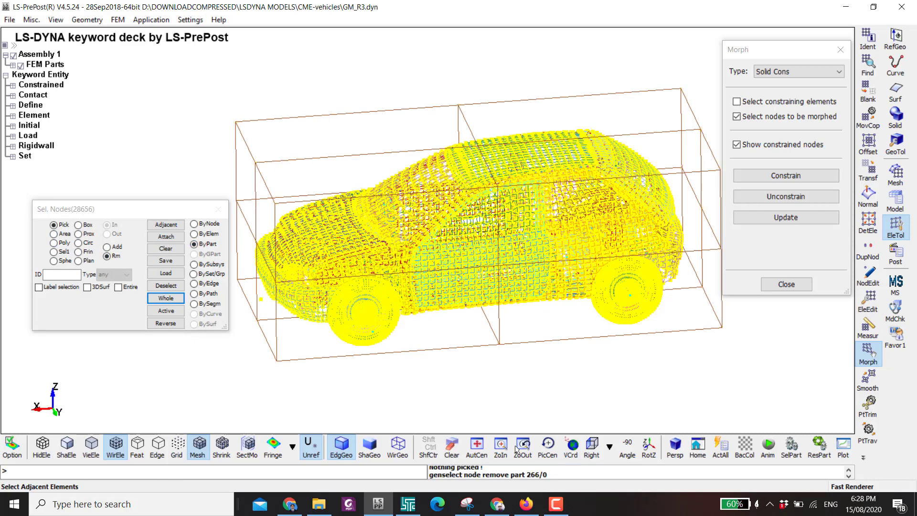
Remove the front wheel parts from the morph node selection, using area selection by part in the right view.
left_click(592, 447)
left_click(54, 234)
scroll(349, 298, "up", 3)
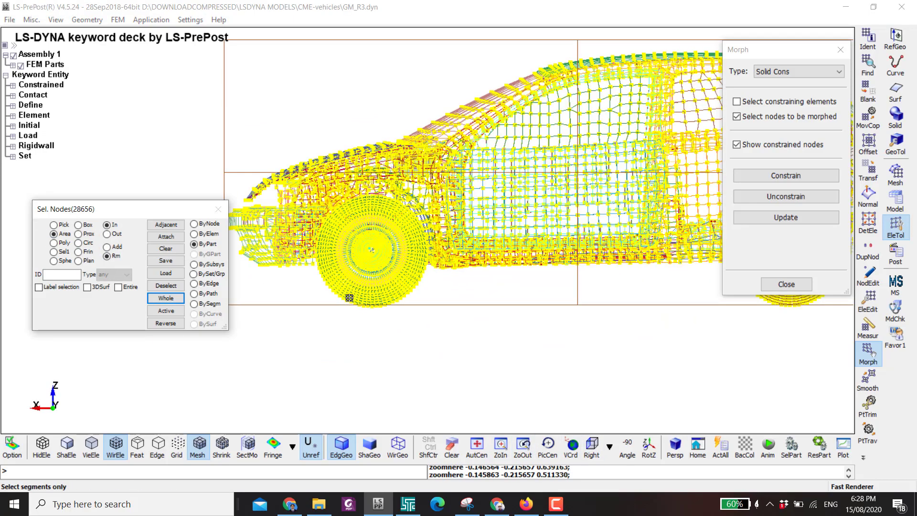
left_click(349, 298)
scroll(363, 294, "up", 3)
left_click(370, 248)
left_click(374, 233)
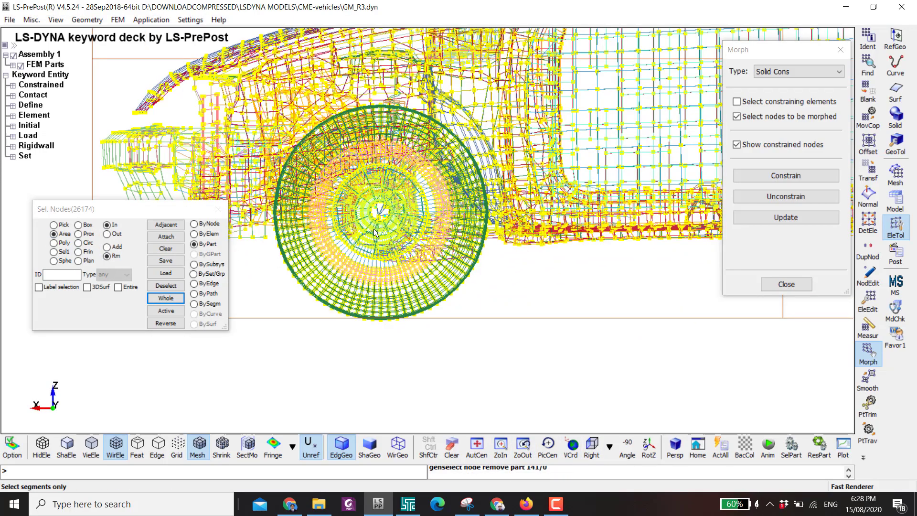
Remove the rear wheel parts, including those near the hub, from the morph node selection.
scroll(375, 232, "down", 3)
middle_click_drag(398, 254, 128, 247, "shift")
scroll(653, 277, "up", 3)
middle_click_drag(650, 275, 576, 295, "shift")
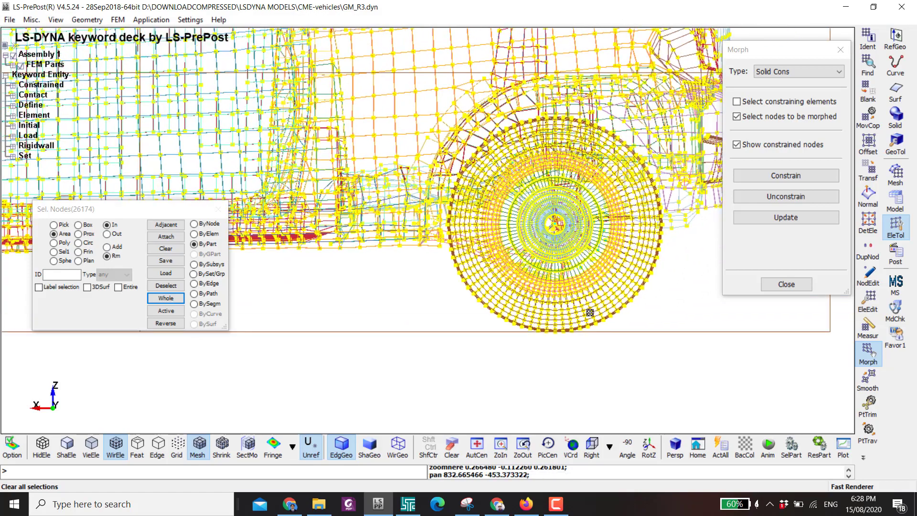
left_click(590, 312)
left_click(583, 285)
left_click(566, 249)
scroll(544, 235, "down", 3)
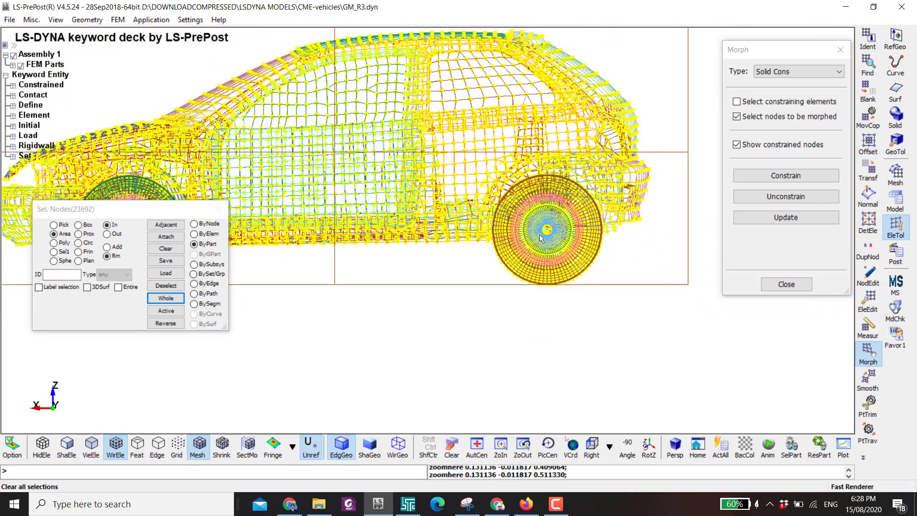
left_click(550, 231)
scroll(525, 227, "up", 3)
left_click(527, 212)
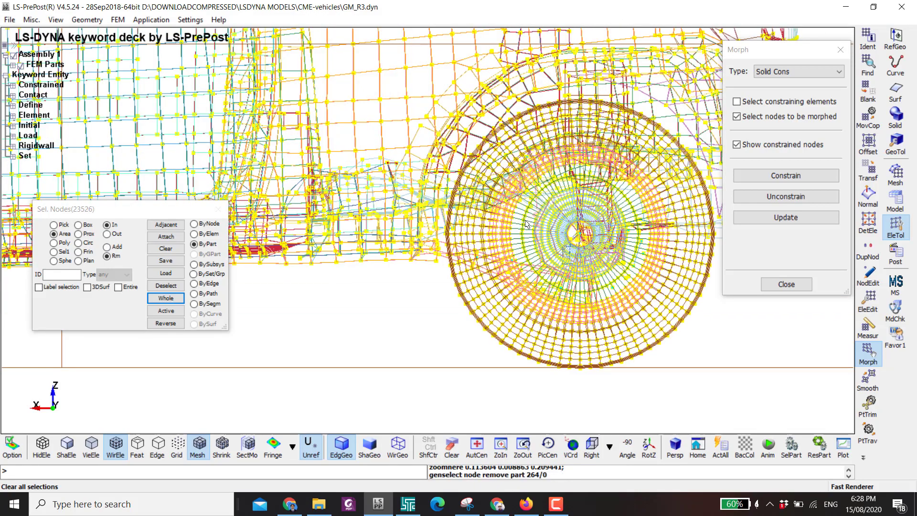
Remove the part still selected within the front wheel from the morph node selection.
scroll(525, 224, "down", 4)
middle_click_drag(521, 224, 702, 224, "shift")
scroll(335, 226, "up", 4)
left_click(329, 182)
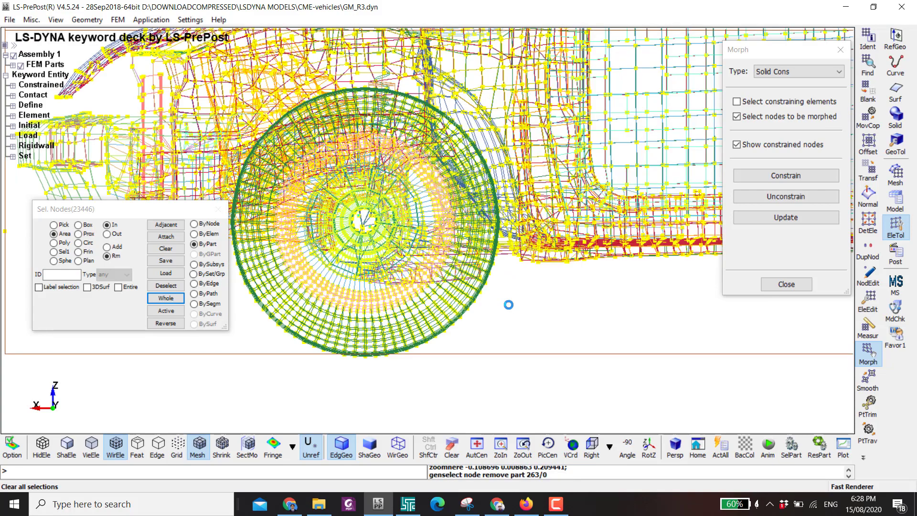
Remove the rear wheel parts on the car's opposite side from the morph node selection.
left_click(592, 446)
left_click(648, 448)
left_click(649, 448)
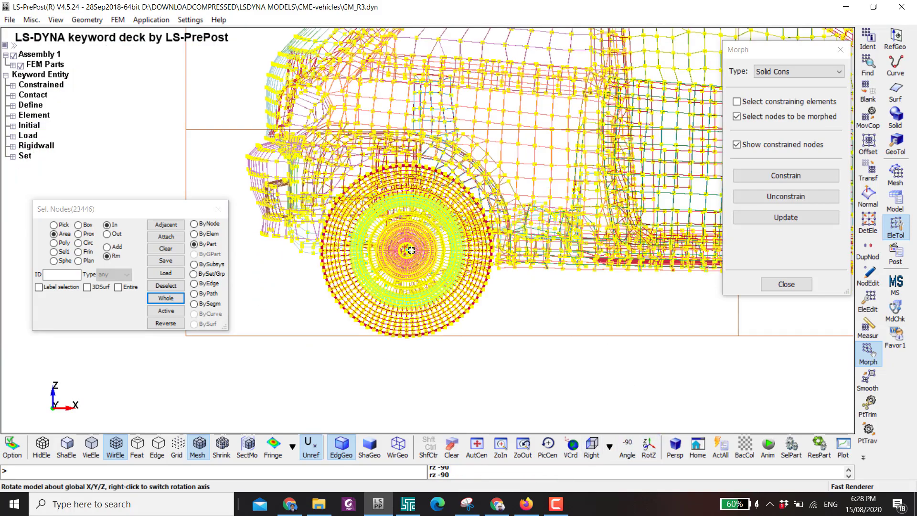
left_click(407, 254)
left_click(381, 284)
left_click(377, 295)
left_click(375, 313)
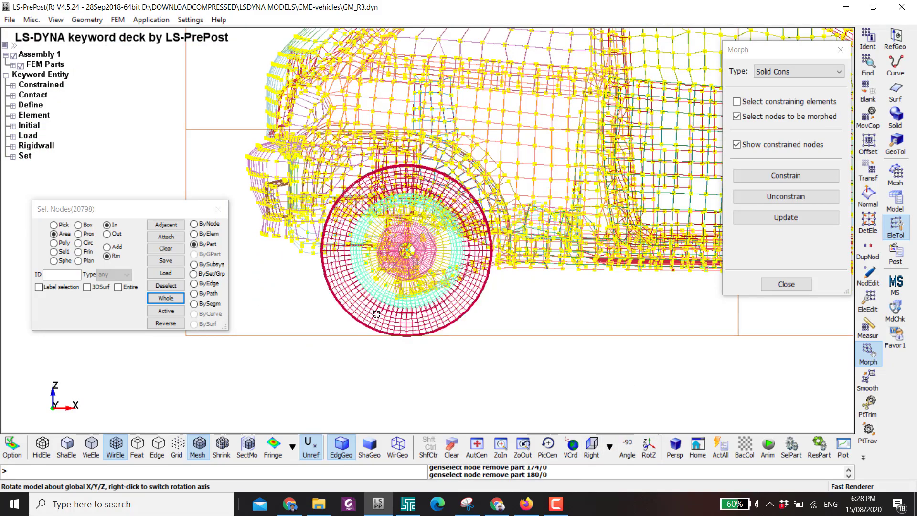
Remove the front wheel parts on the same opposite side from the morph node selection.
scroll(546, 311, "down", 1)
middle_click_drag(597, 306, 165, 253, "shift")
scroll(483, 258, "up", 4)
left_click(509, 275)
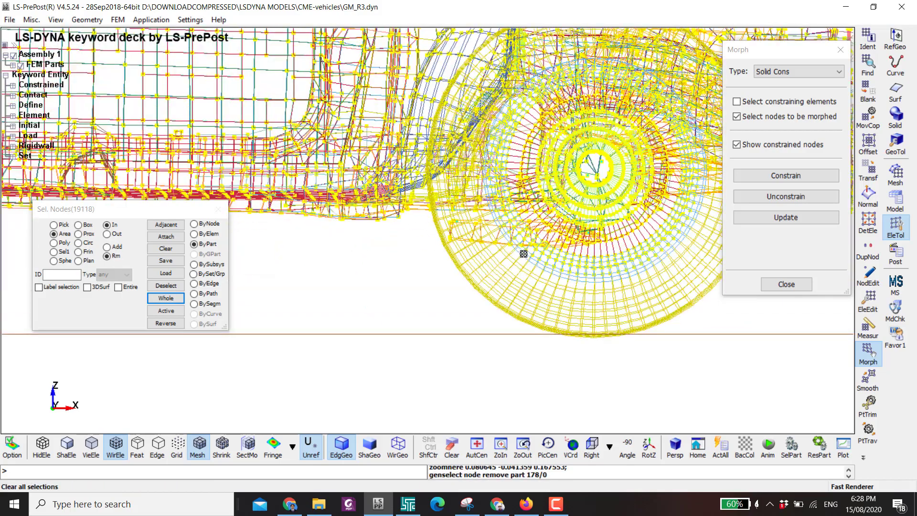
left_click(537, 243)
scroll(538, 249, "down", 1)
scroll(583, 187, "up", 3)
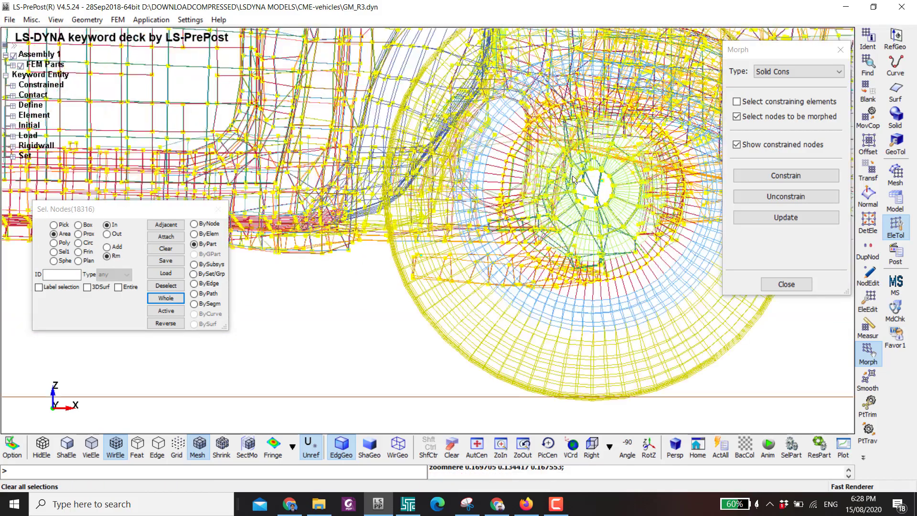
scroll(505, 211, "down", 2)
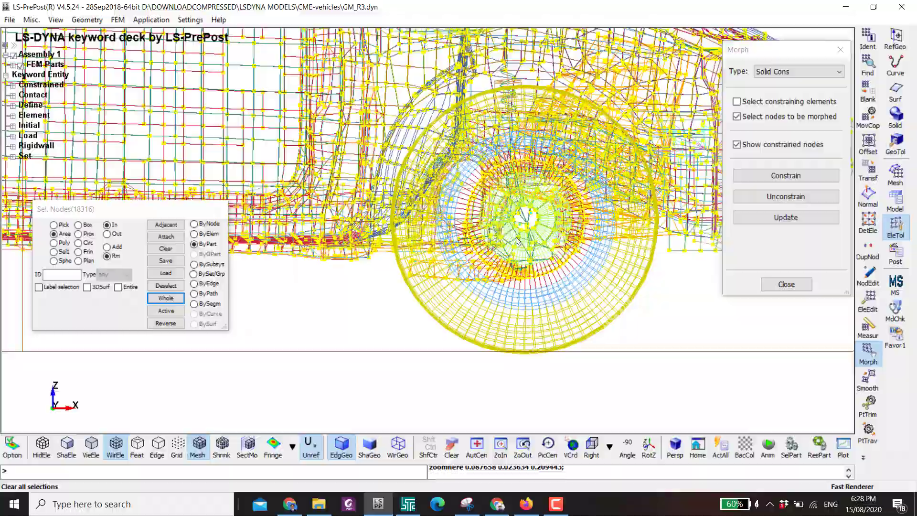
Remove the nodes still selected around the first side's front wheel hub, using an area selection in an angled view.
scroll(453, 242, "down", 2)
left_click_drag(454, 242, 372, 287, "shift")
scroll(368, 290, "up", 3)
left_click_drag(343, 314, 386, 266)
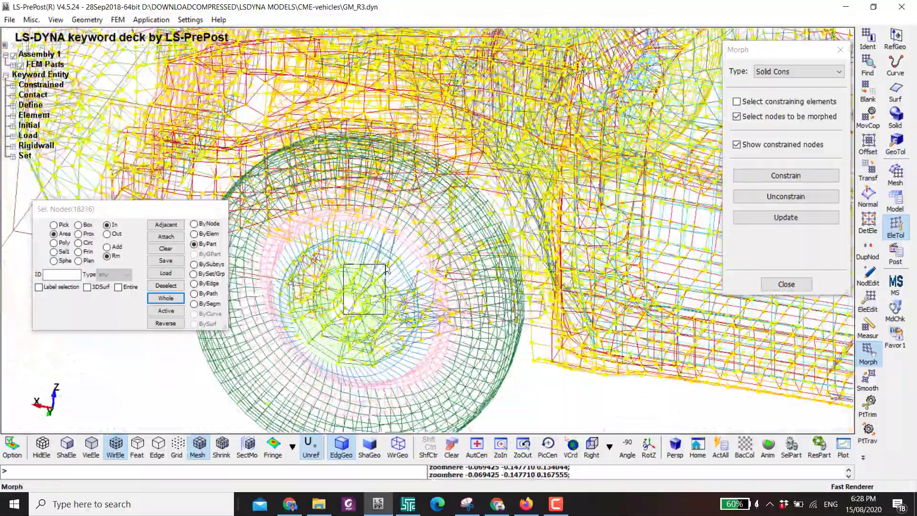
scroll(363, 272, "down", 4)
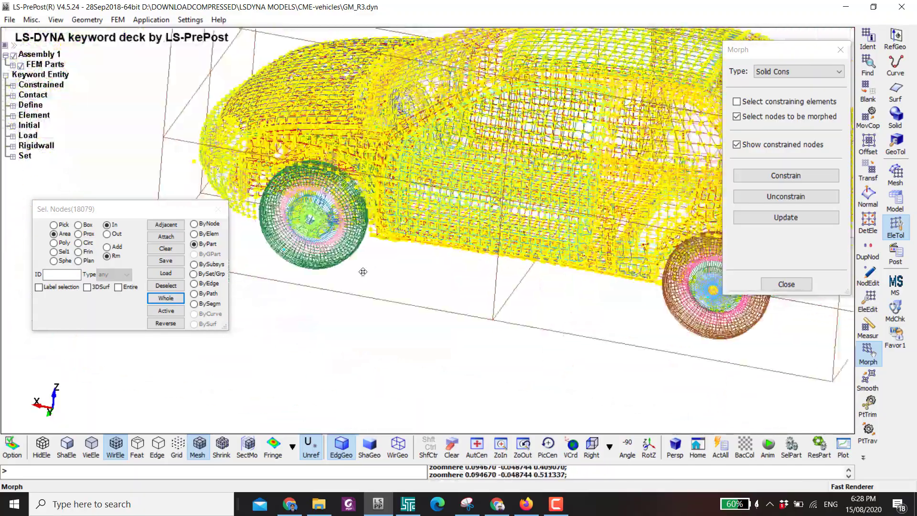
Remove the leftover hub parts of the remaining wheels, including the opposite front wheel, from the morph node selection.
right_click_drag(363, 271, 138, 273, "shift")
scroll(453, 289, "up", 4)
scroll(512, 277, "down", 5)
left_click_drag(446, 306, 308, 263)
scroll(306, 259, "up", 4)
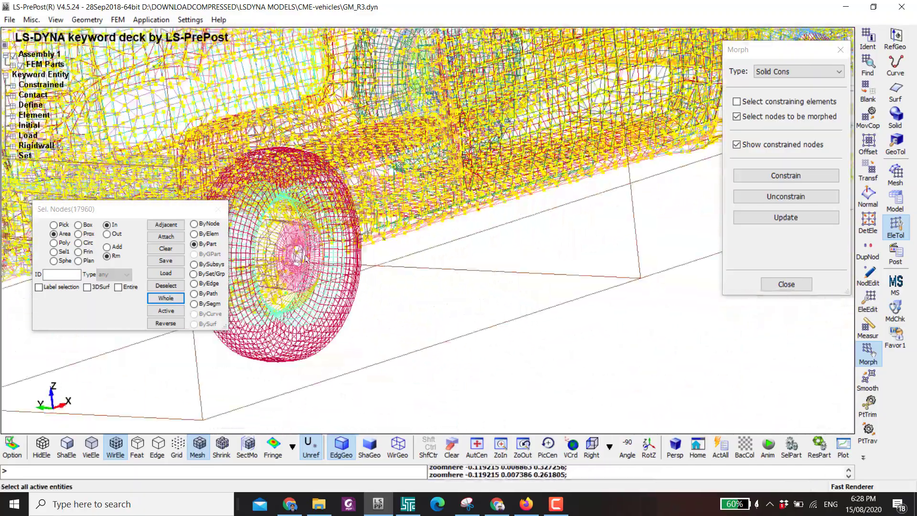
scroll(295, 262, "down", 4)
scroll(543, 234, "up", 4)
left_click_drag(543, 234, 588, 153)
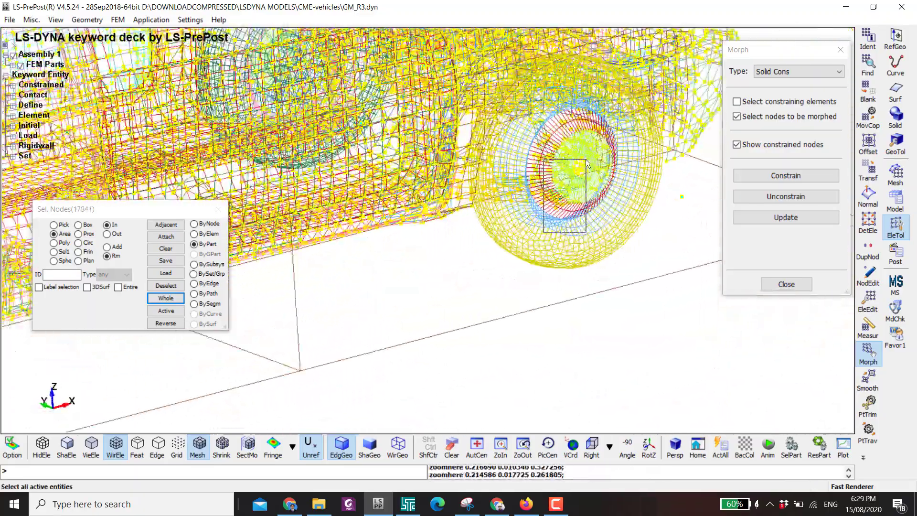
scroll(578, 267, "down", 5)
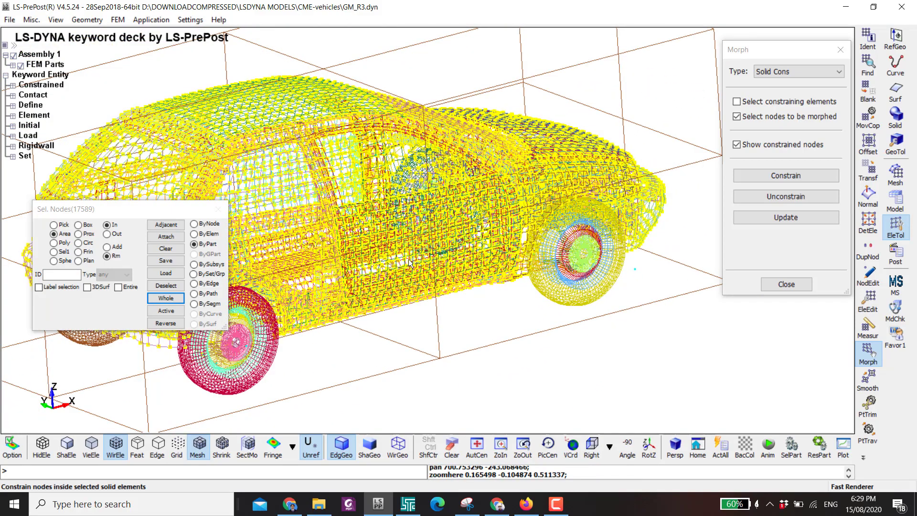
Constrain the selected car body nodes to the surrounding solid box elements.
left_click_drag(410, 262, 579, 263, "ctrl")
scroll(557, 263, "down", 2)
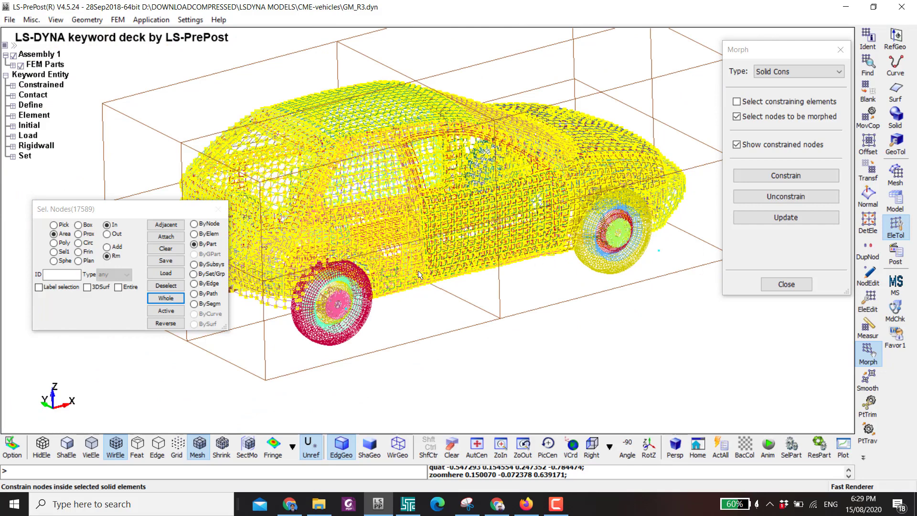
left_click(775, 177)
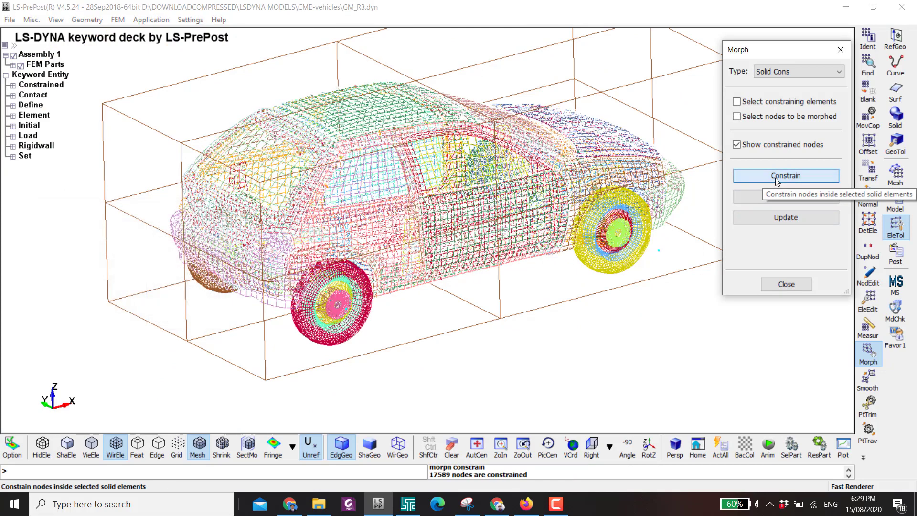
Set up a node translation in the Z direction and area-select all nodes on the box's top face in the right view.
left_click(600, 450)
middle_click_drag(590, 332, 619, 391, "shift")
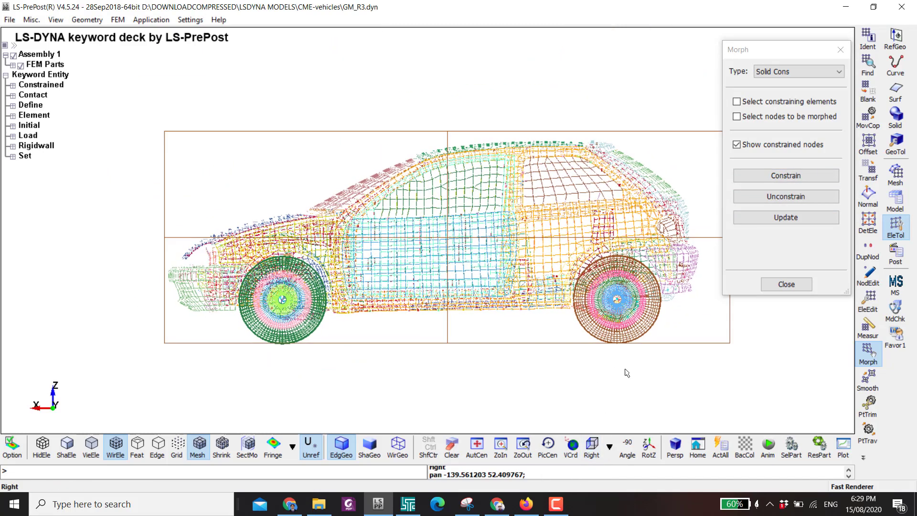
left_click(868, 175)
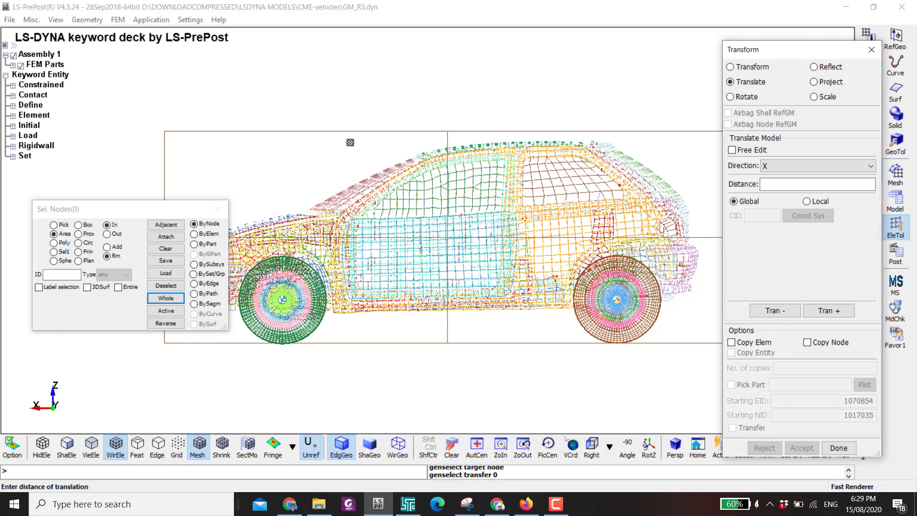
left_click(778, 165)
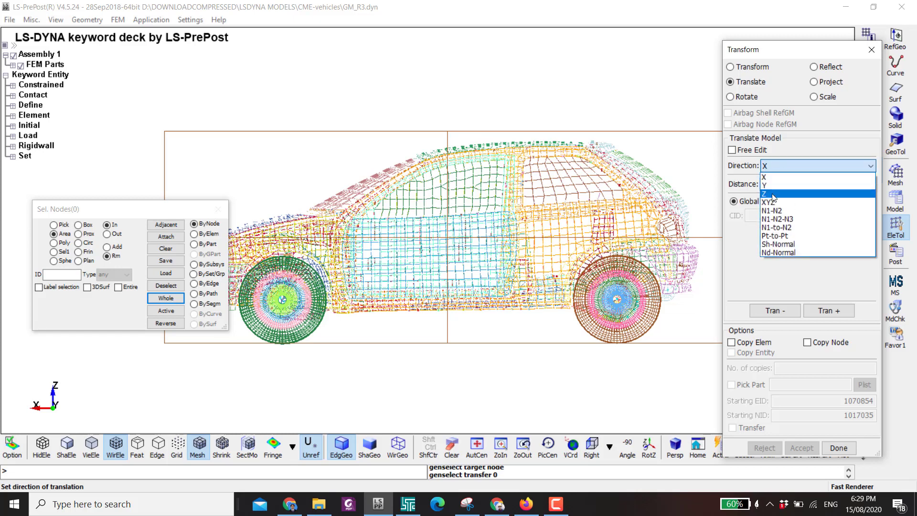
left_click(770, 193)
middle_click_drag(446, 194, 124, 123, "ctrl")
right_click_drag(124, 122, 136, 128, "shift")
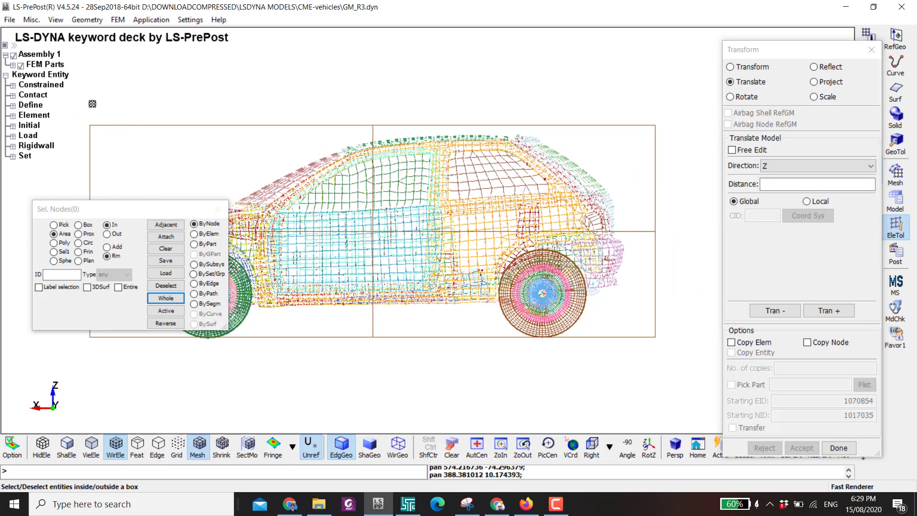
left_click_drag(83, 90, 202, 106)
left_click(107, 248)
left_click_drag(89, 110, 695, 131)
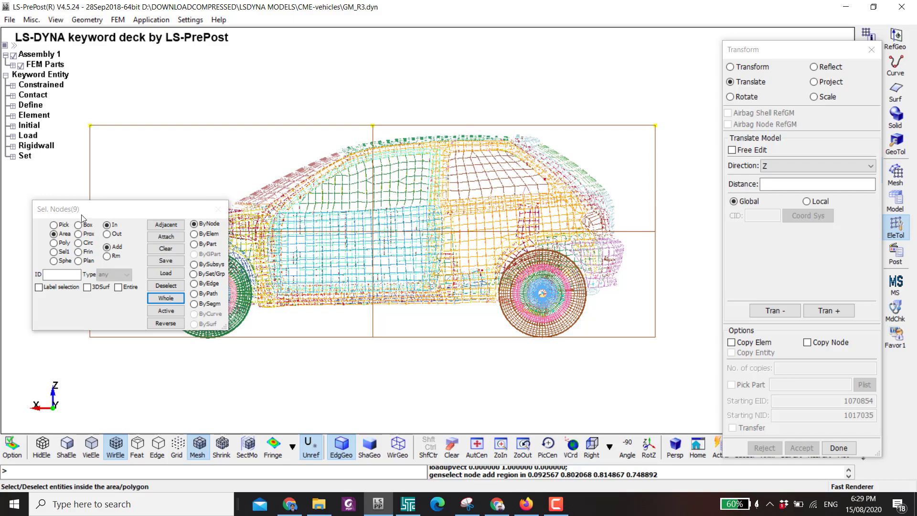
left_click_drag(483, 156, 510, 177, "ctrl")
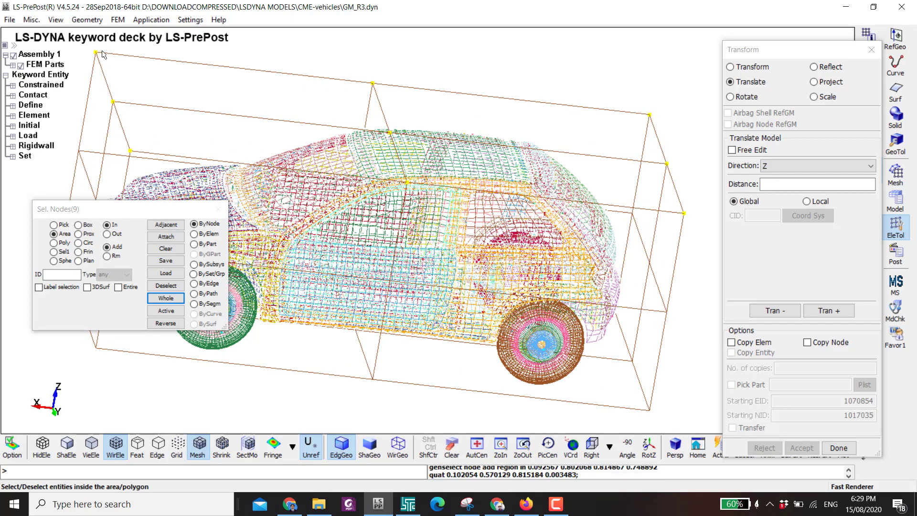
left_click(593, 445)
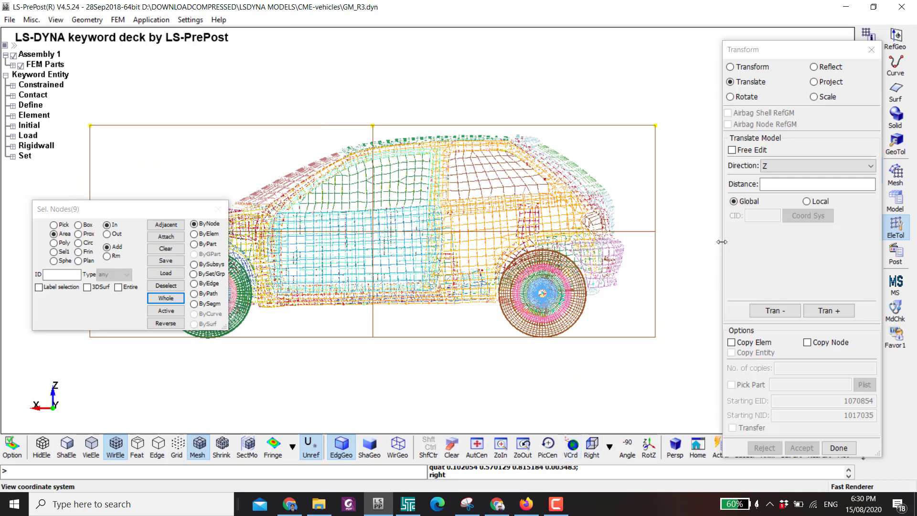
Lower the box's top nodes by a net 200 in Z, using a translation distance of 100, and accept the result.
left_click(788, 184)
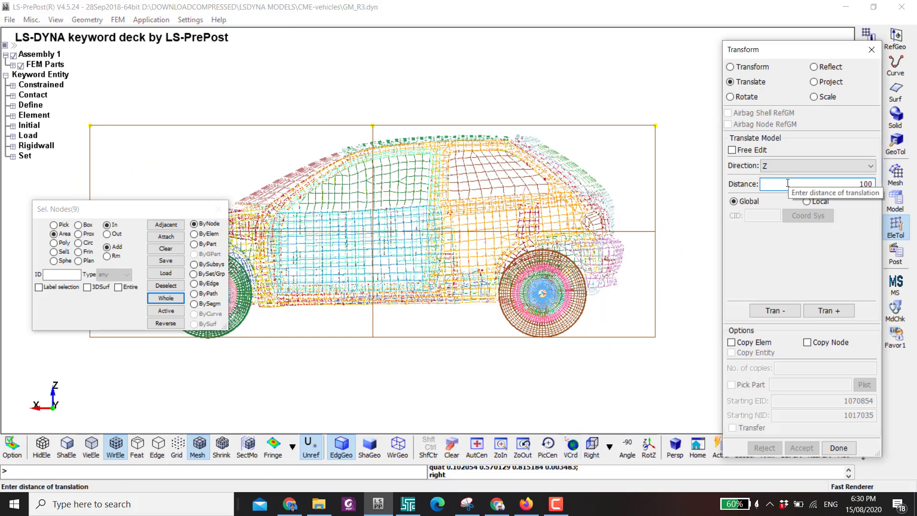
left_click(781, 312)
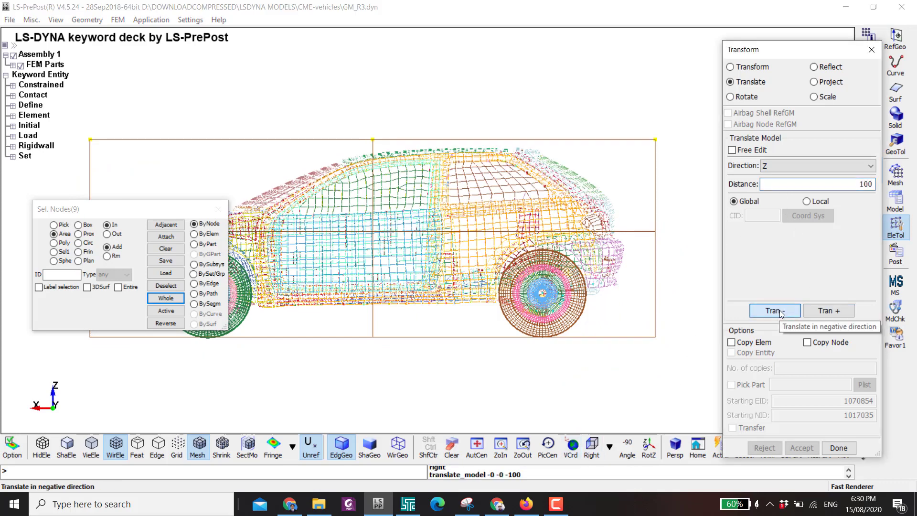
left_click_drag(139, 208, 299, 348)
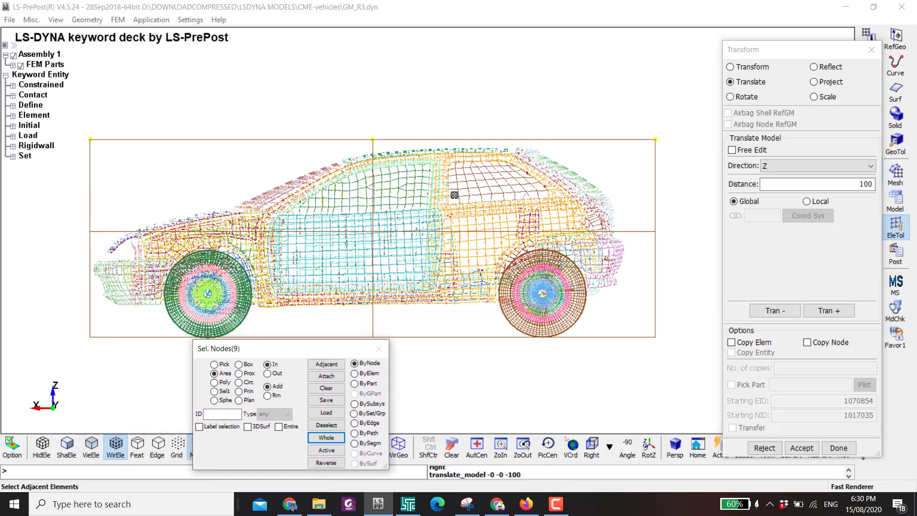
left_click(774, 311)
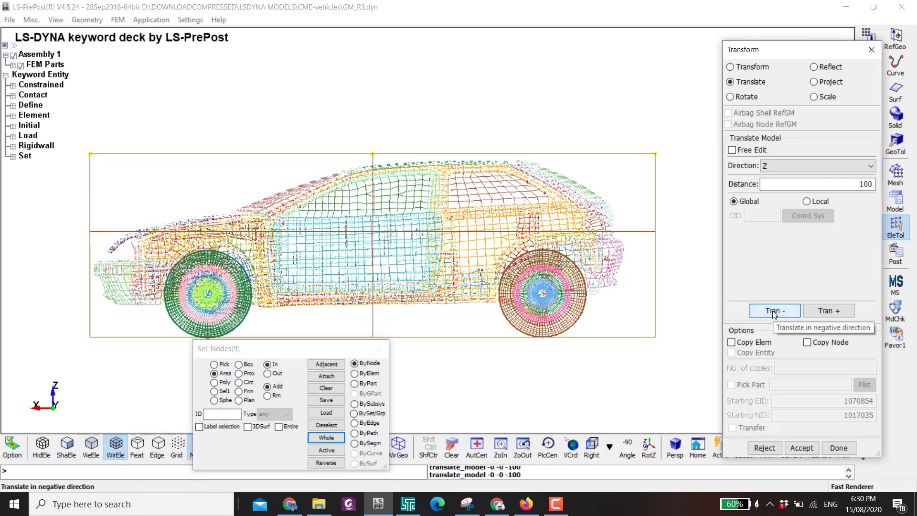
left_click(775, 312)
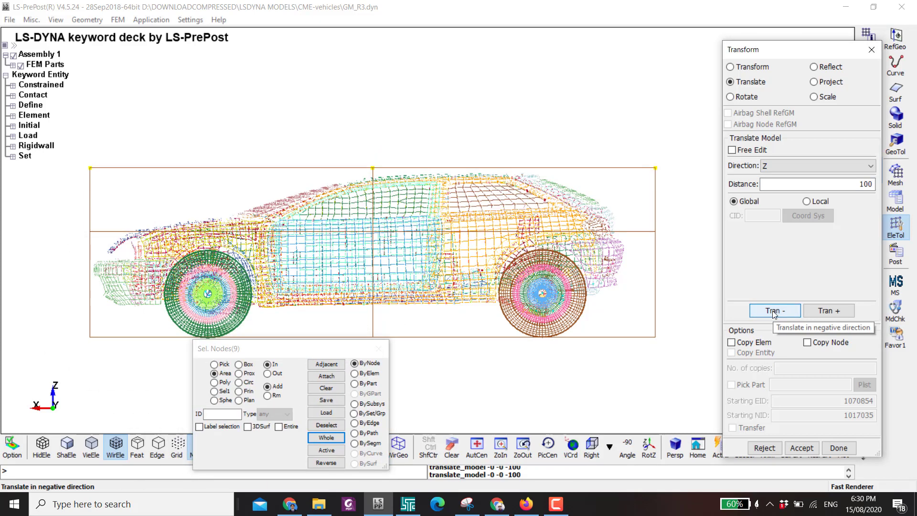
left_click(835, 313)
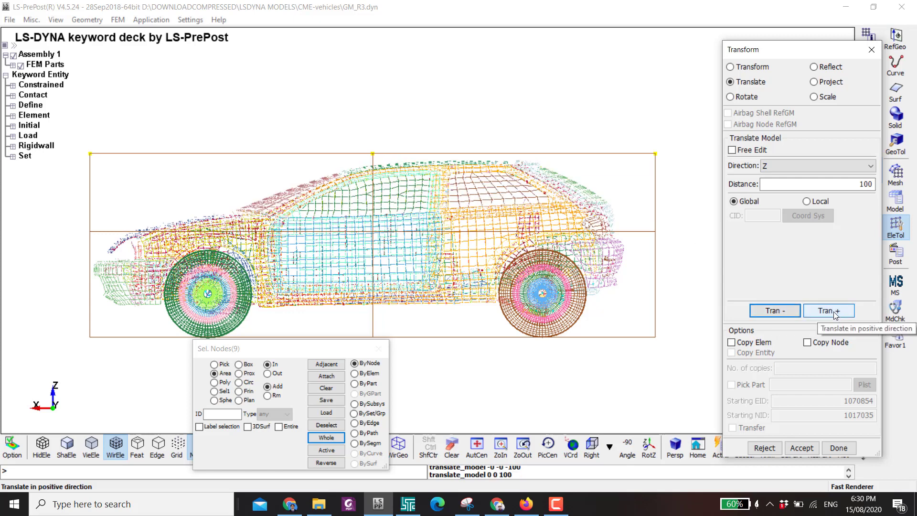
left_click(805, 448)
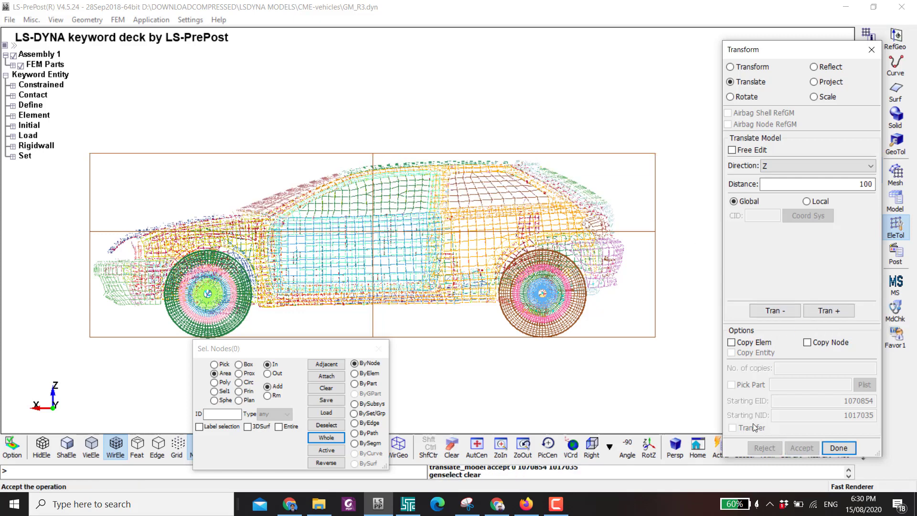
Select the nodes on the box's bottom face, translate them 200 in negative Z in increments of 100, and accept.
middle_click_drag(586, 335, 616, 276, "shift")
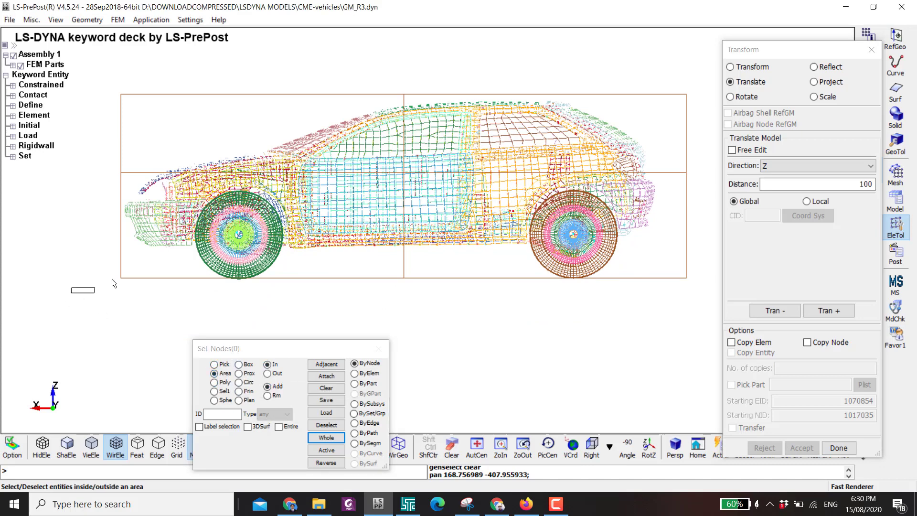
left_click_drag(384, 293, 424, 268)
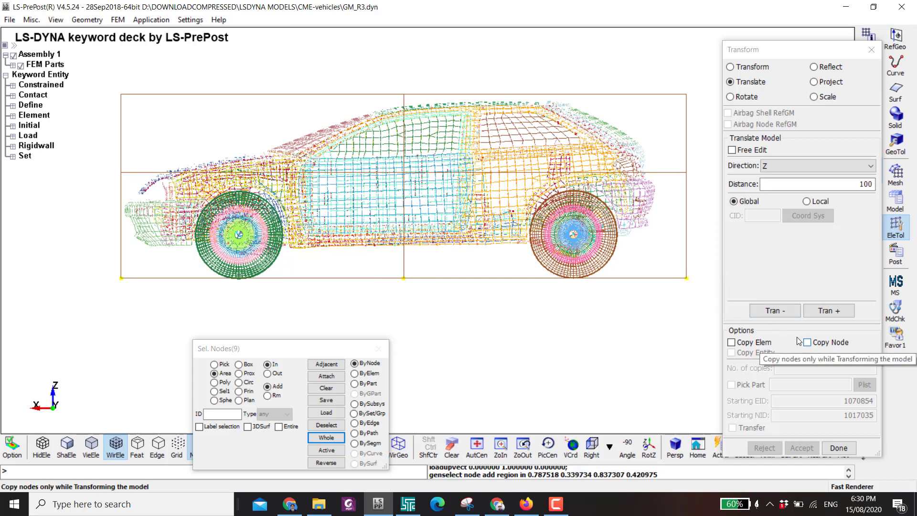
left_click_drag(673, 295, 715, 262)
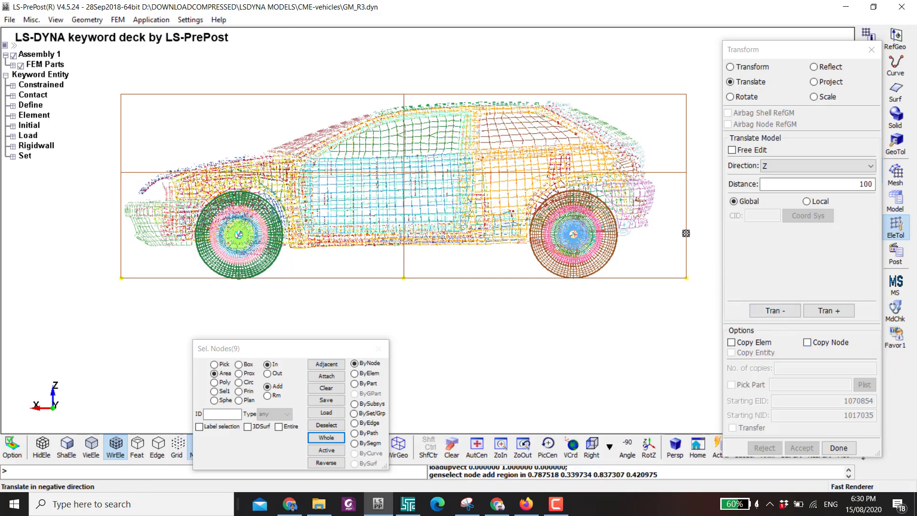
left_click(764, 311)
left_click(764, 312)
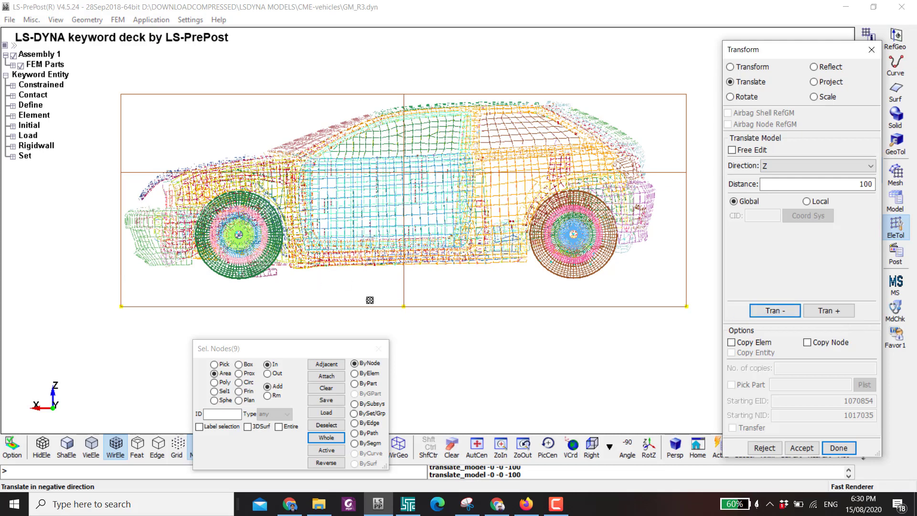
left_click(794, 447)
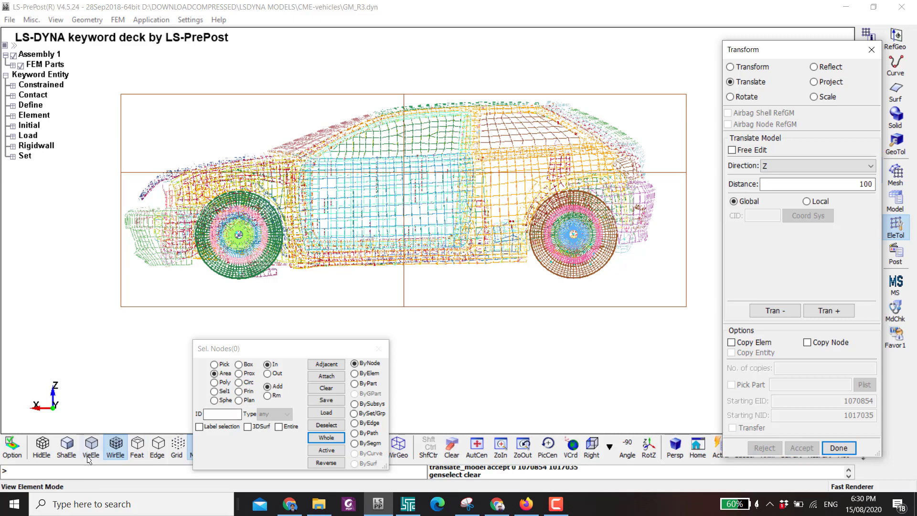
Display the model with shaded elements and hide the surrounding box part to inspect the morphed car.
left_click(71, 450)
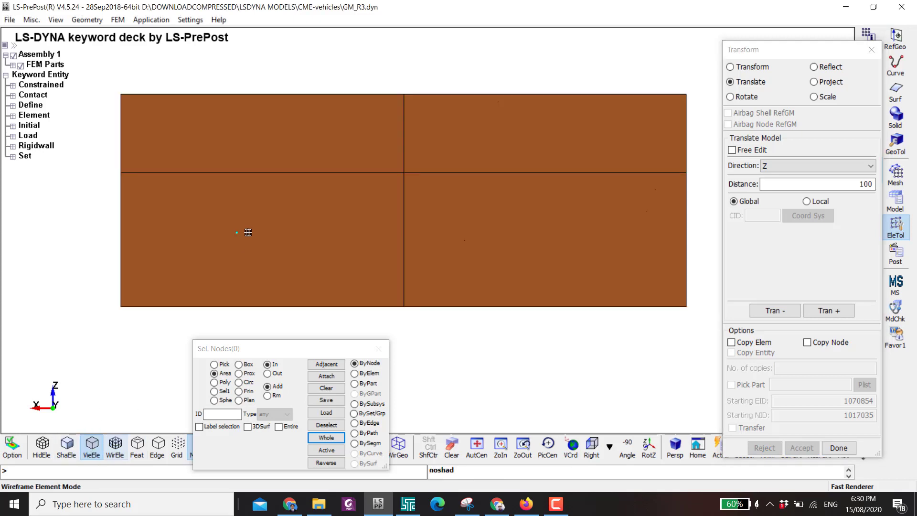
key("ctrl+p")
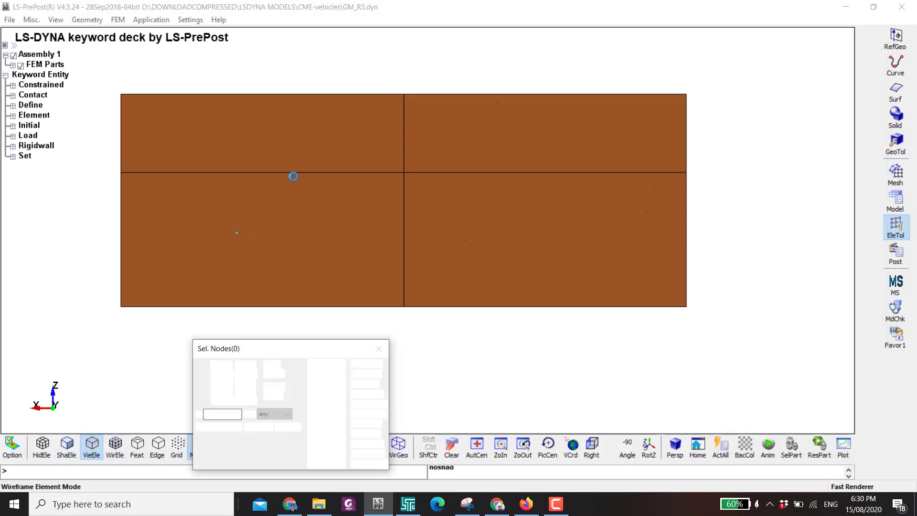
left_click(271, 129)
left_click_drag(329, 224, 411, 277, "shift")
left_click_drag(411, 239, 428, 200, "shift")
scroll(480, 210, "up", 4)
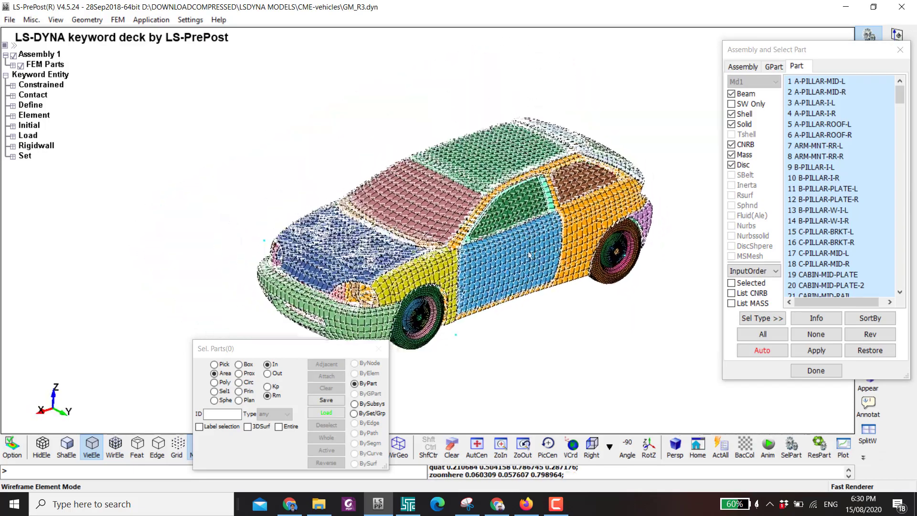
left_click_drag(457, 216, 507, 230, "ctrl")
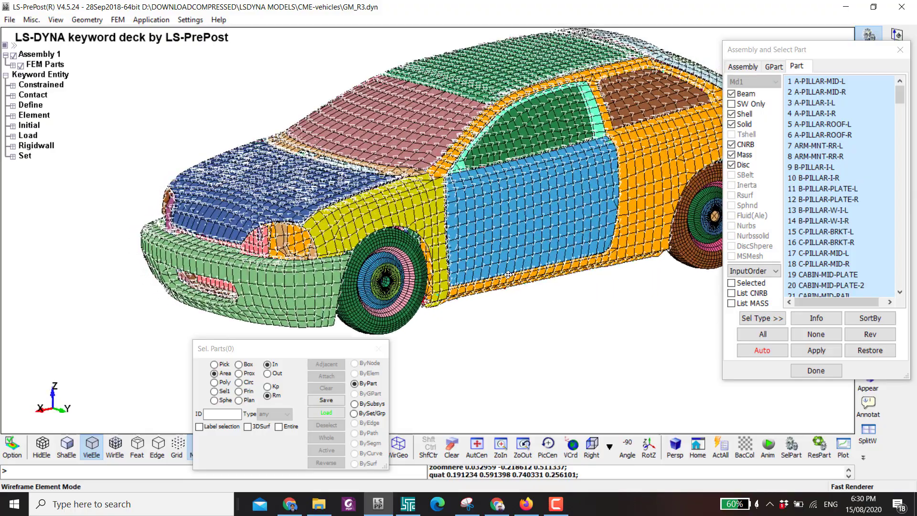
Examine the morphed car's underside and the area around the front wheel from below and in the right view.
left_click_drag(508, 275, 500, 179, "ctrl")
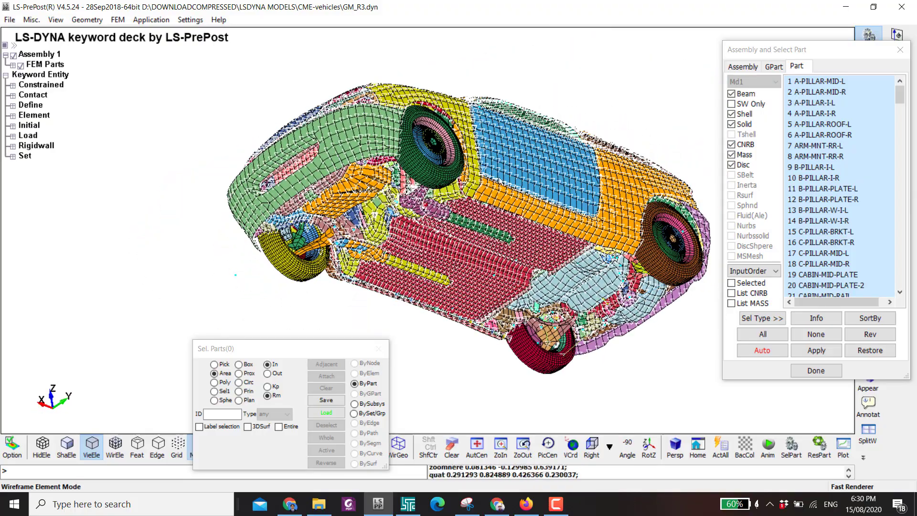
left_click(591, 446)
scroll(564, 417, "up", 3)
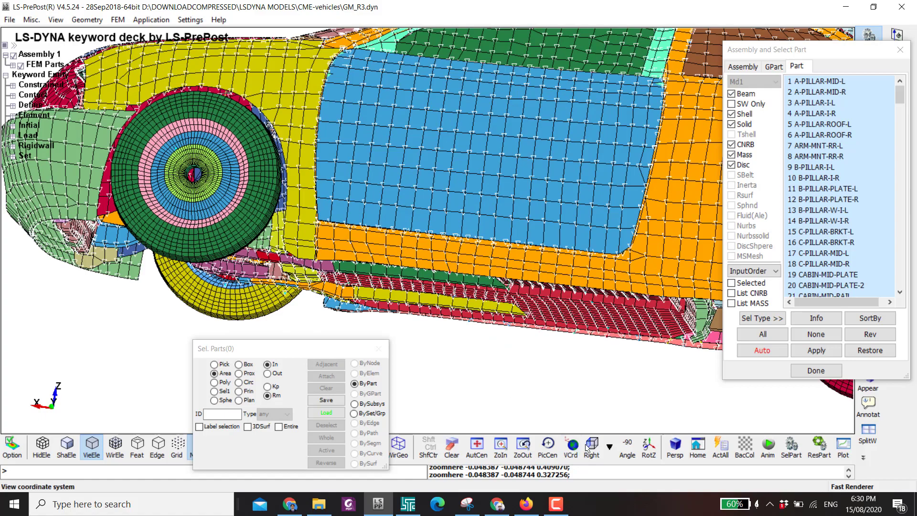
scroll(313, 226, "up", 4)
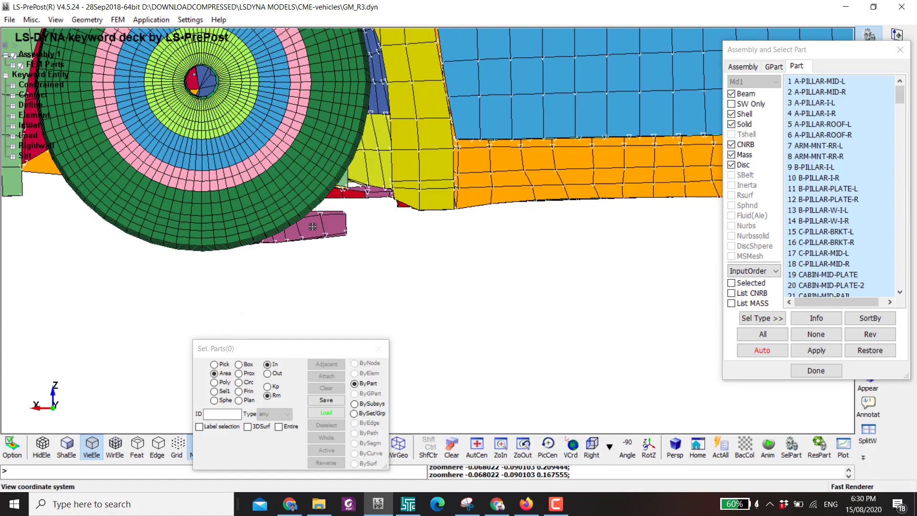
left_click_drag(312, 226, 457, 137, "ctrl")
right_click_drag(256, 99, 271, 174, "ctrl")
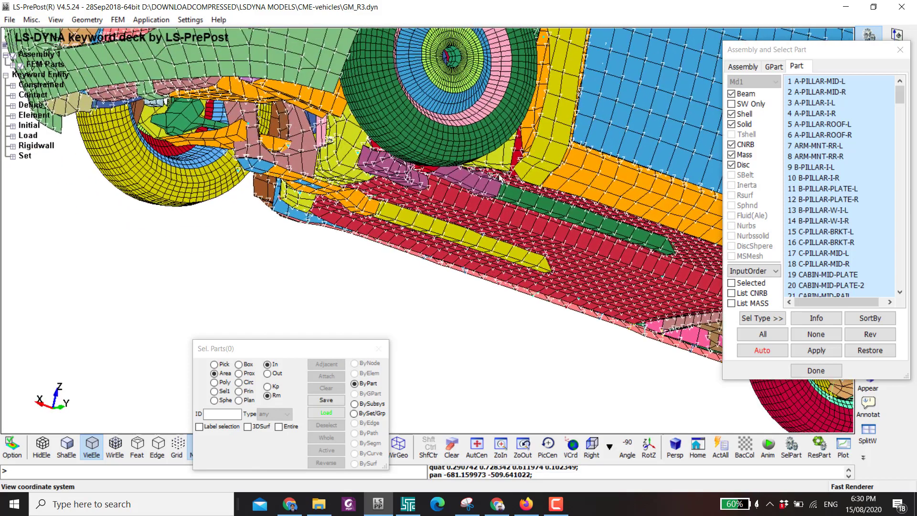
Open the Morph tool and unconstrain all the car's nodes from the solid box.
left_click_drag(765, 49, 614, 57)
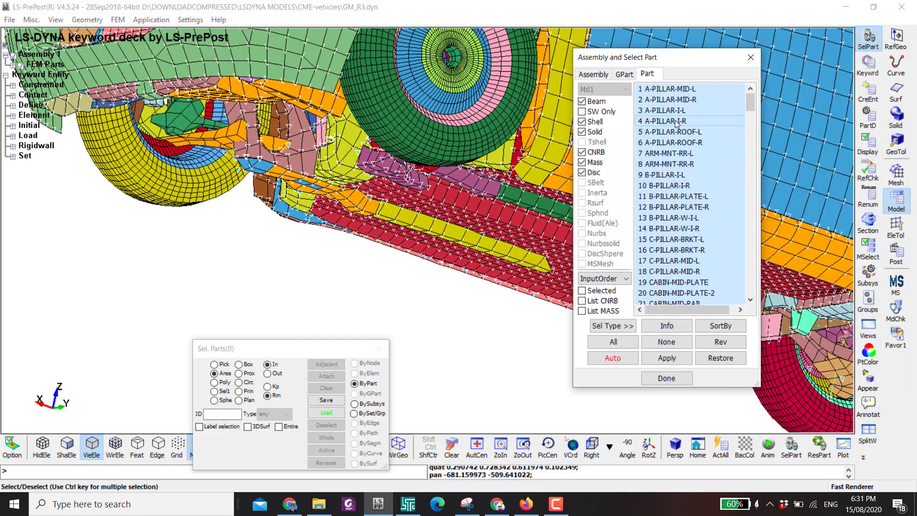
left_click(896, 224)
left_click(868, 354)
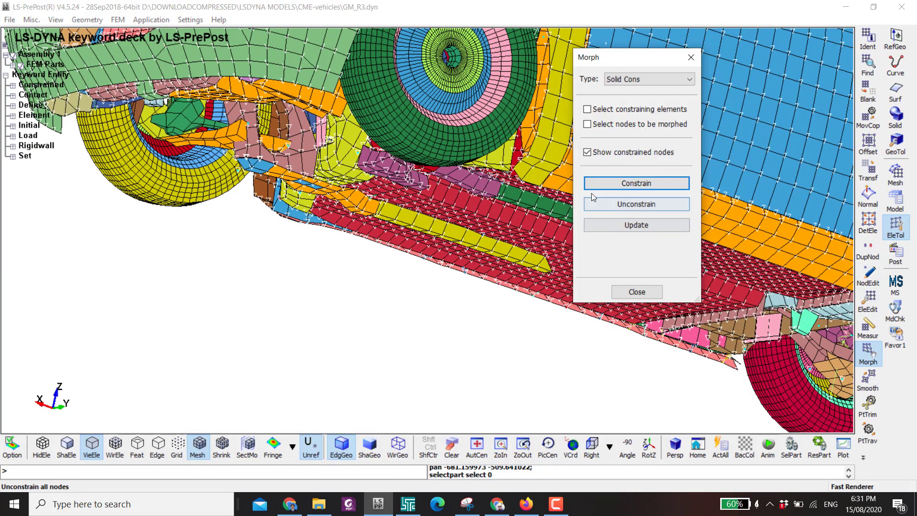
right_click_drag(425, 150, 430, 241, "ctrl")
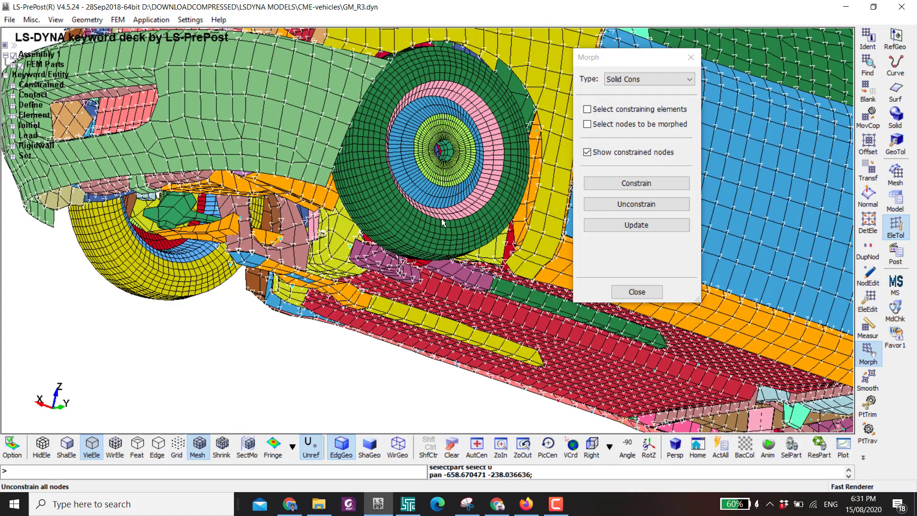
left_click_drag(441, 219, 428, 290, "ctrl")
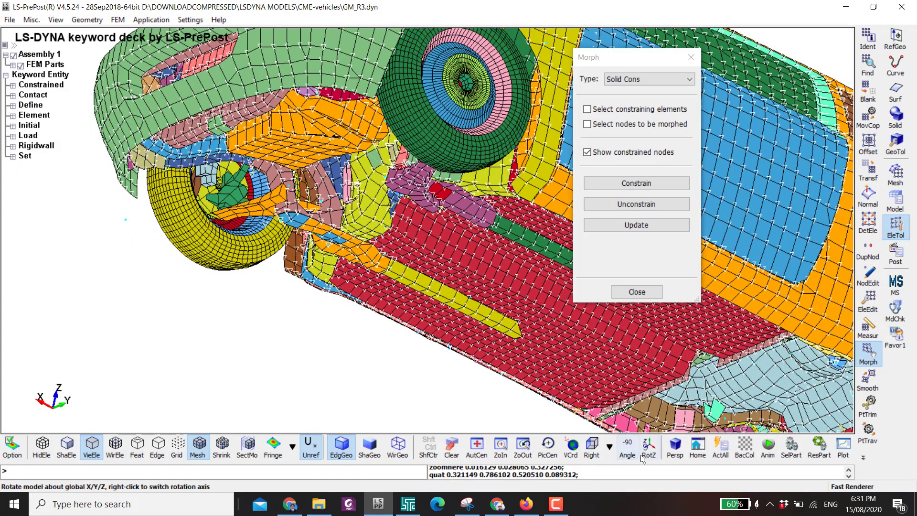
left_click(592, 447)
middle_click_drag(350, 368, 369, 324, "ctrl")
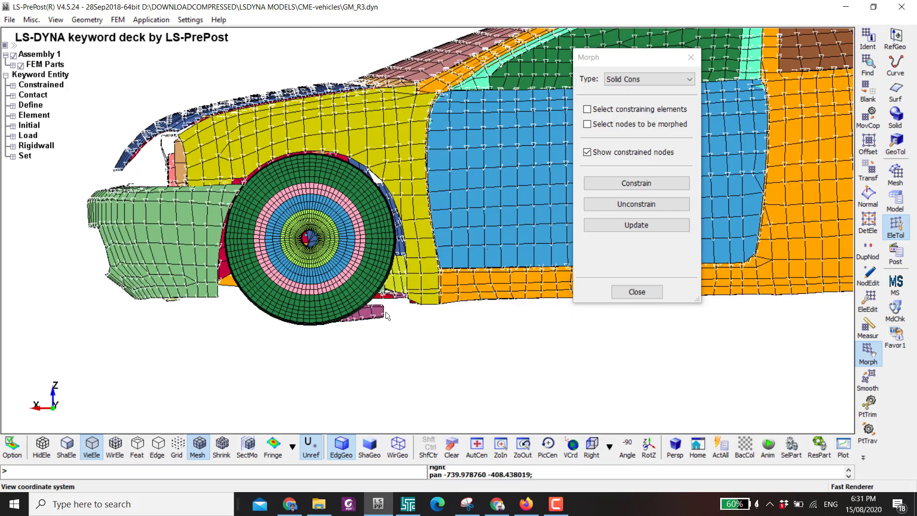
scroll(387, 316, "down", 3)
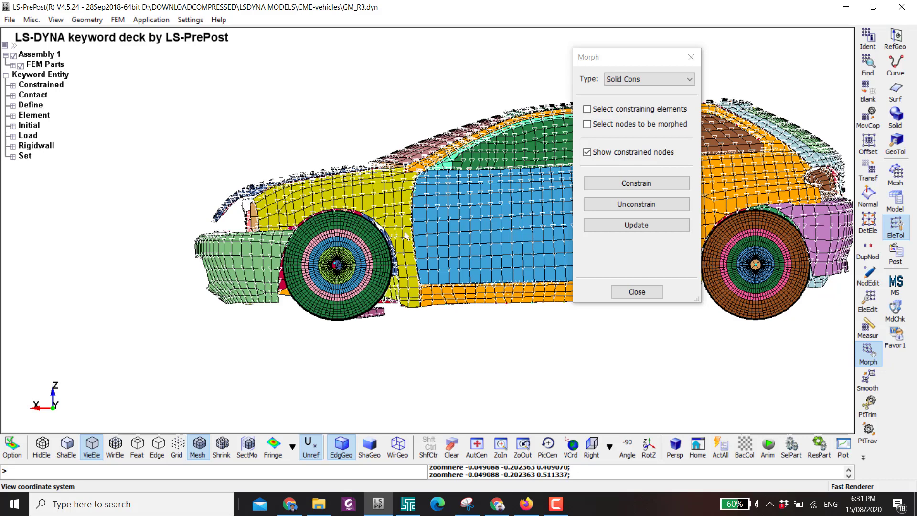
left_click(623, 205)
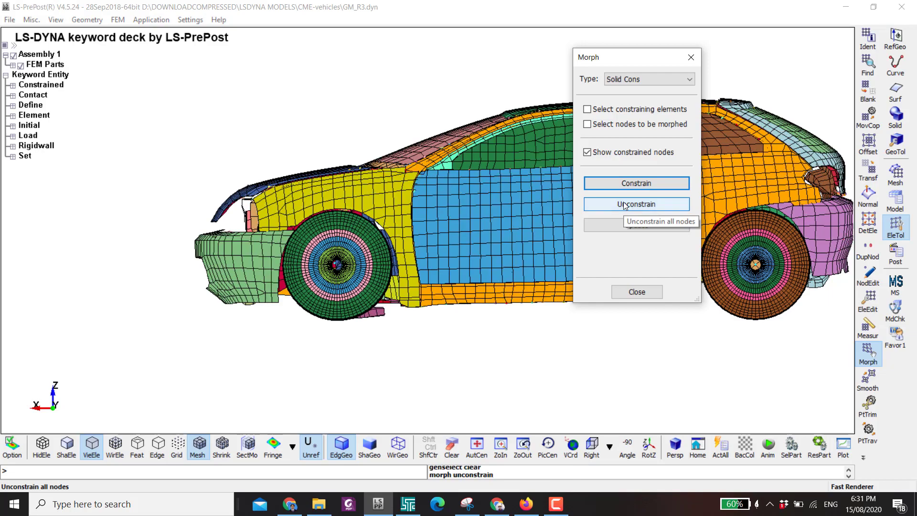
Examine the unconstrained, morphed car body and its wheels from both sides in perspective-like angled views.
scroll(450, 196, "down", 3)
left_click_drag(450, 196, 563, 370, "shift")
middle_click_drag(435, 223, 429, 223, "shift")
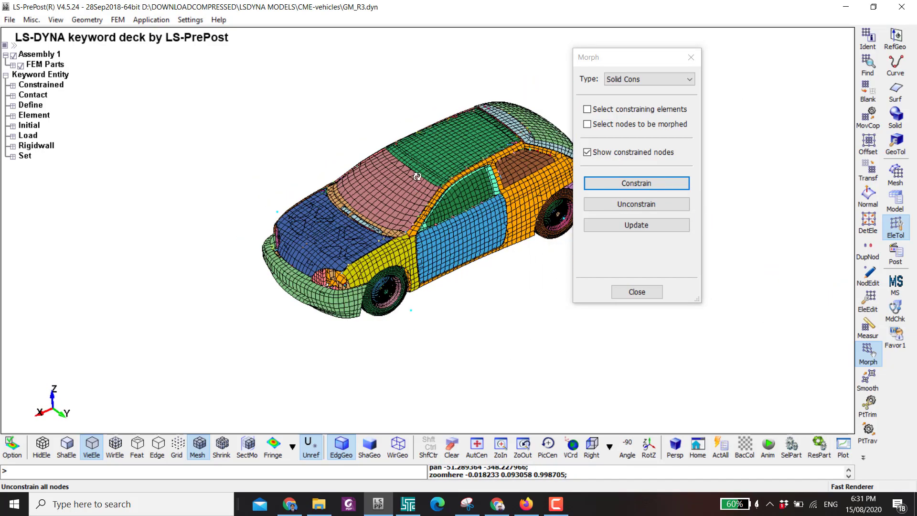
scroll(407, 245, "up", 3)
left_click_drag(626, 51, 792, 179)
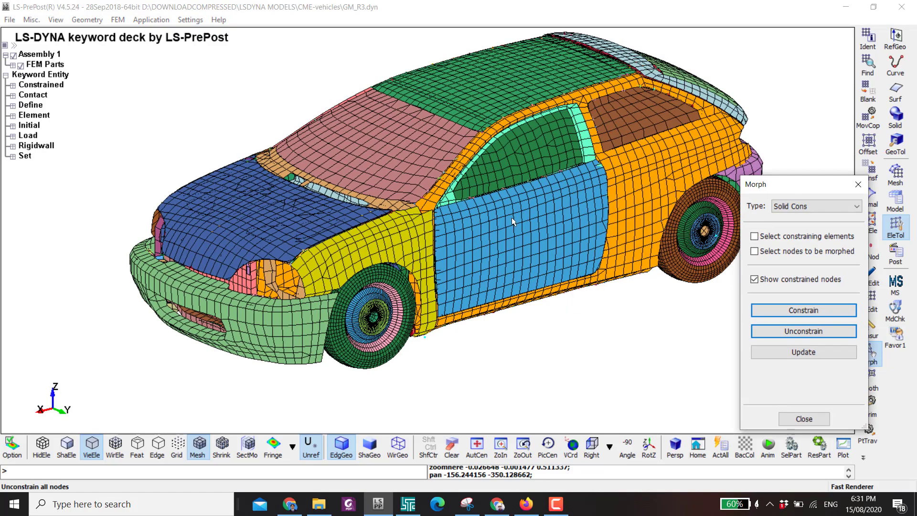
left_click_drag(511, 217, 602, 241, "shift")
left_click_drag(424, 168, 430, 143, "shift")
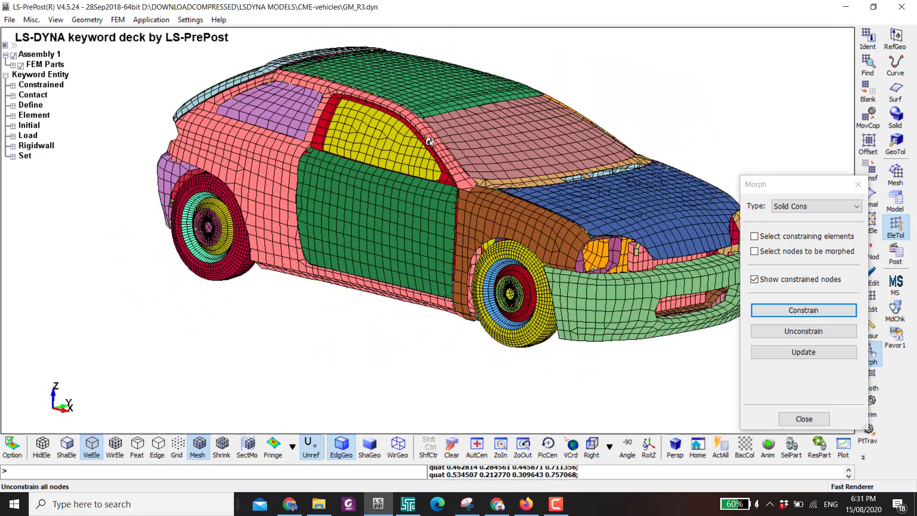
middle_click_drag(429, 143, 418, 152, "shift")
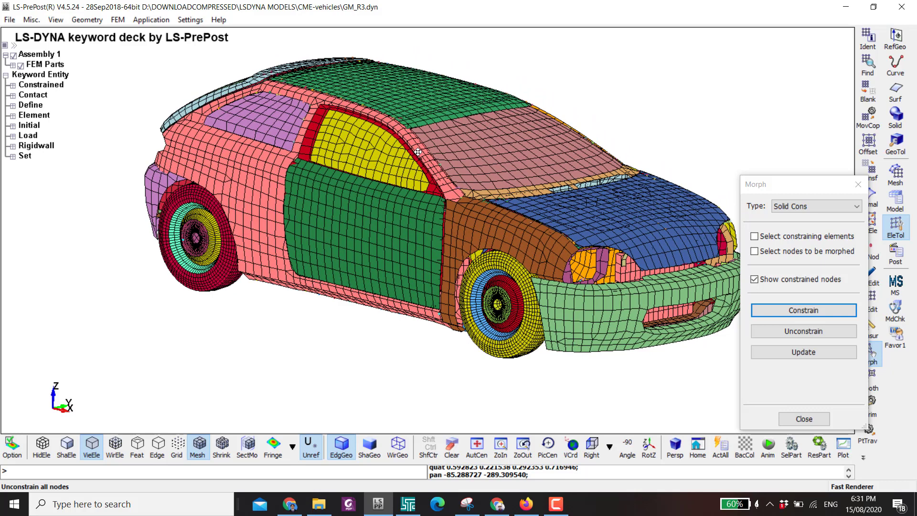